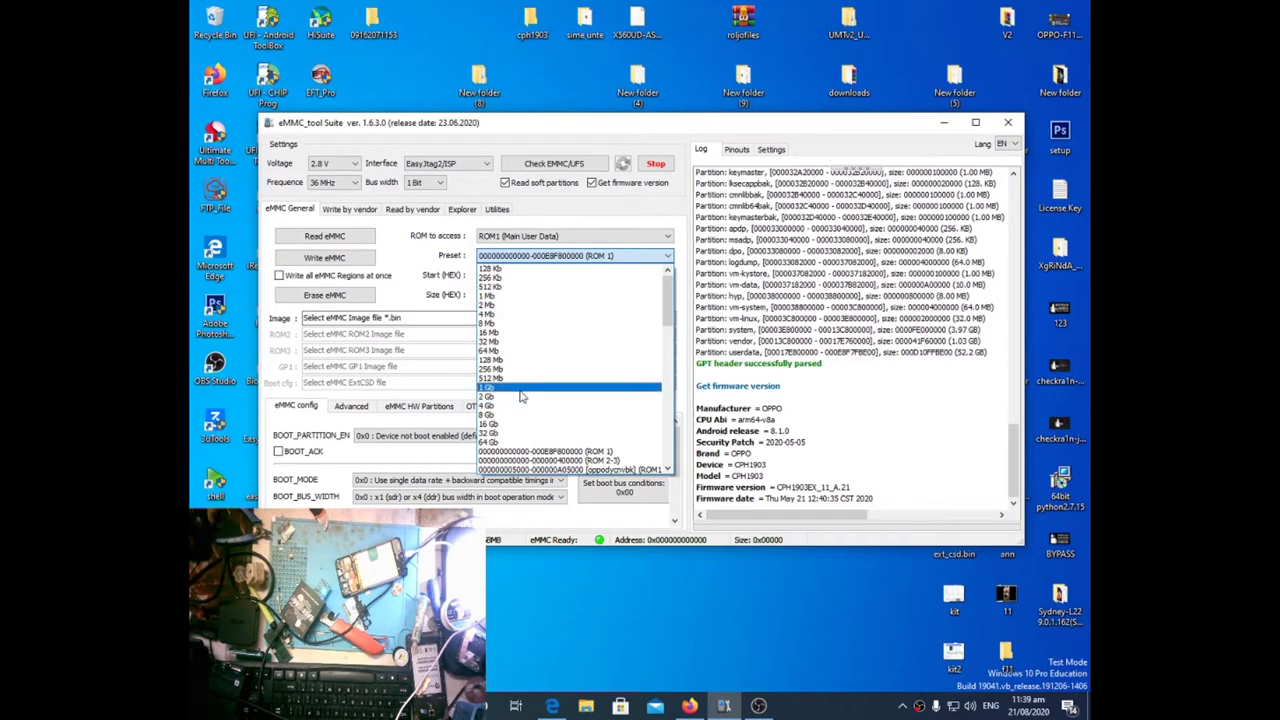
# - Read the first 128 Mb of ROM1 (Main User Data) from the eMMC and save the dump in the desktop's cph1903 folder
pyautogui.click(510, 365)
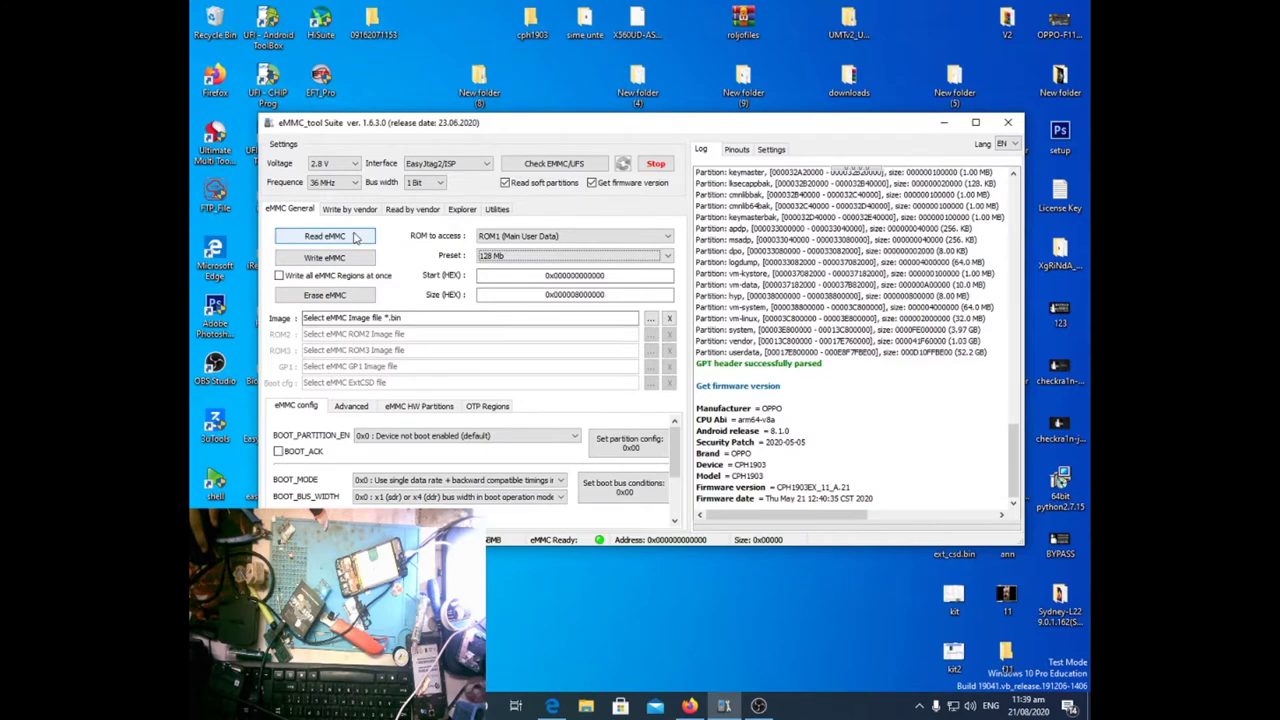
pyautogui.click(355, 238)
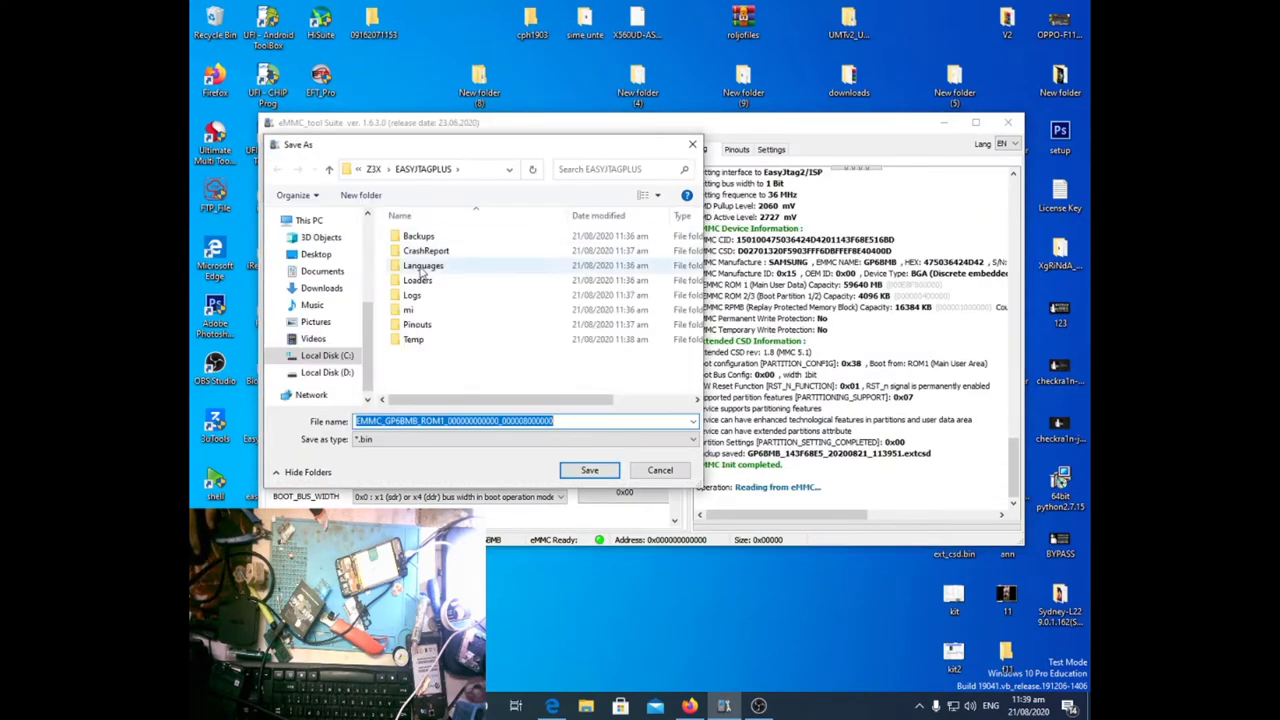
pyautogui.click(305, 220)
pyautogui.scroll(-5, 488, 290)
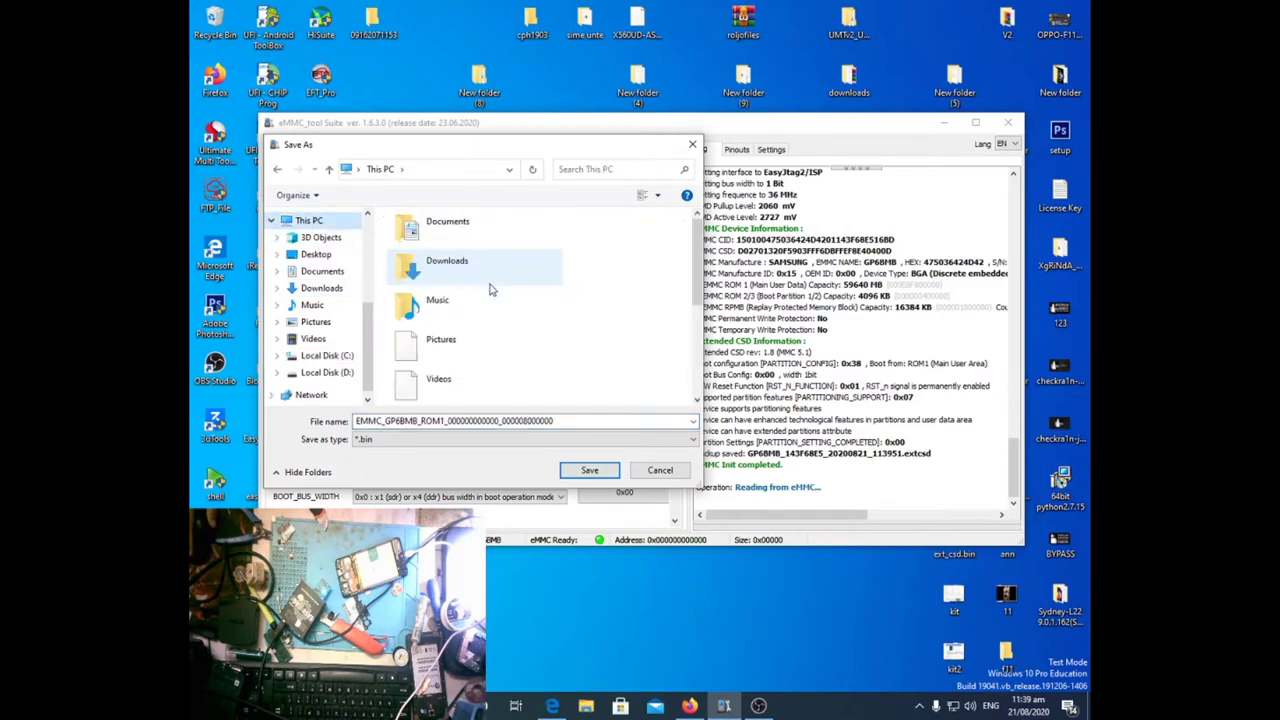
pyautogui.scroll(5, 482, 295)
pyautogui.click(317, 256)
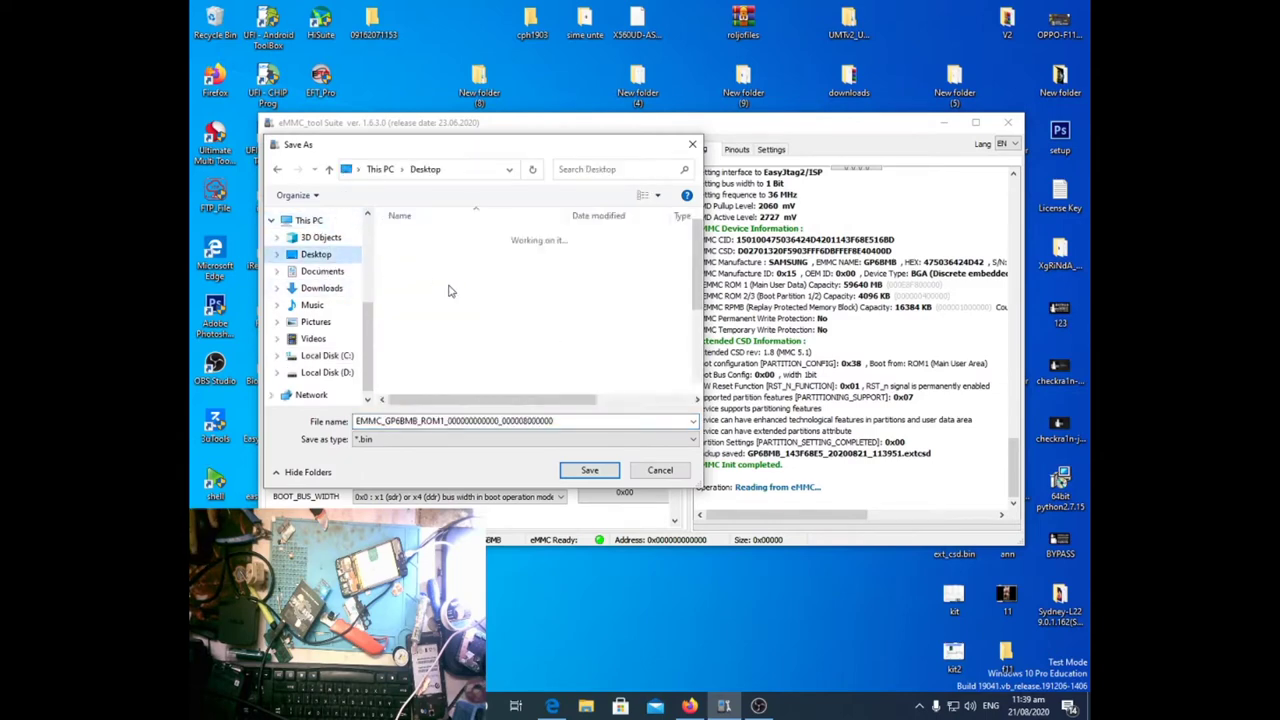
pyautogui.doubleClick(424, 266)
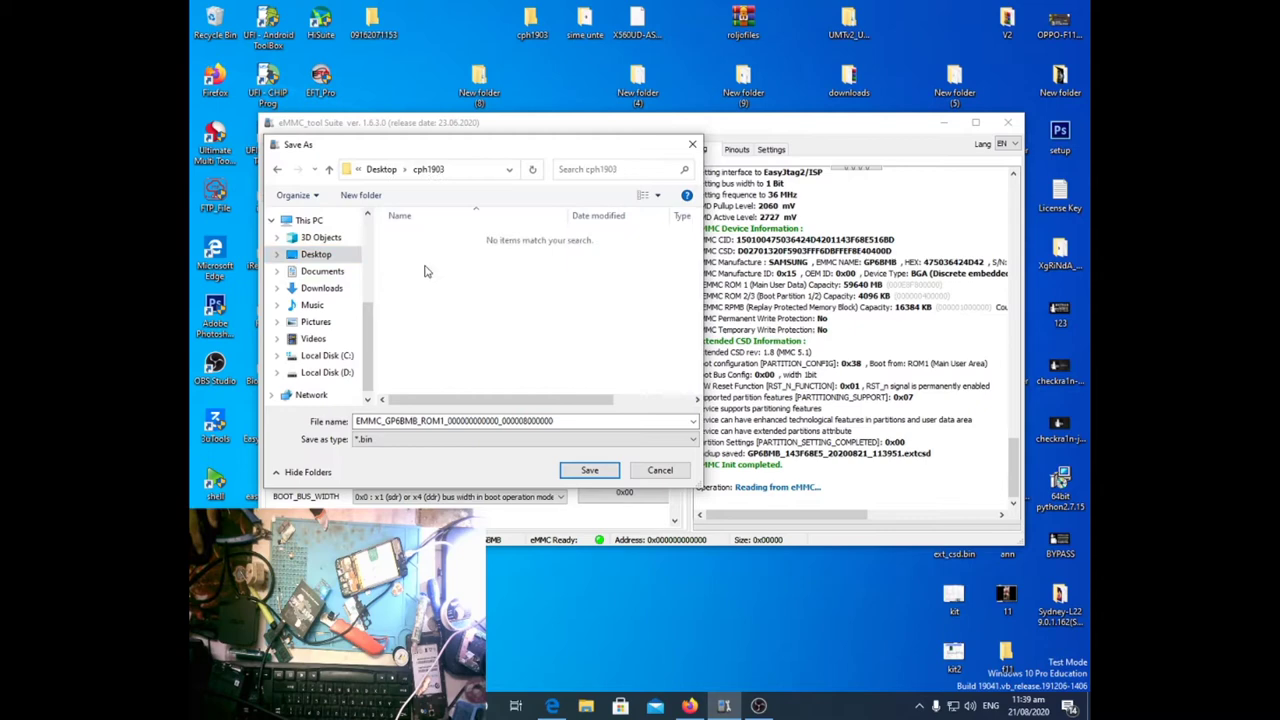
pyautogui.click(588, 470)
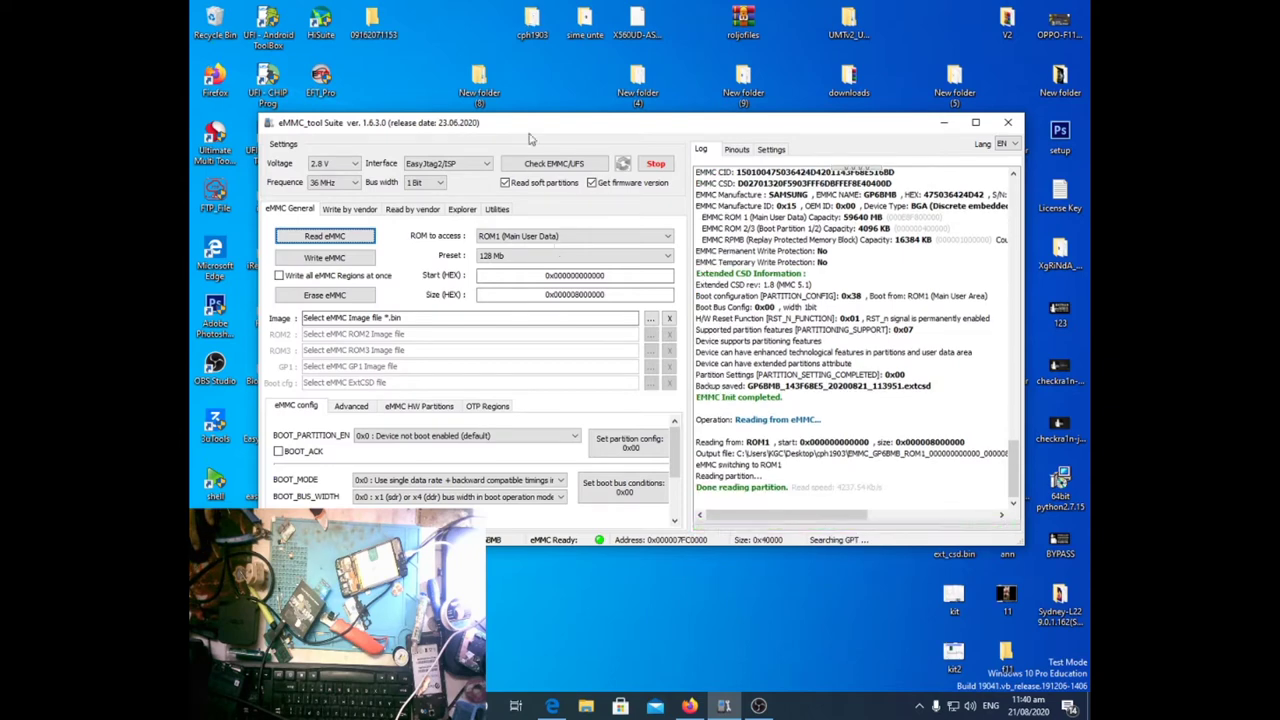
# - Read ROM2 (Boot Partition 1) with the 4 Mb preset and save the dump in the cph1903 folder
pyautogui.click(632, 237)
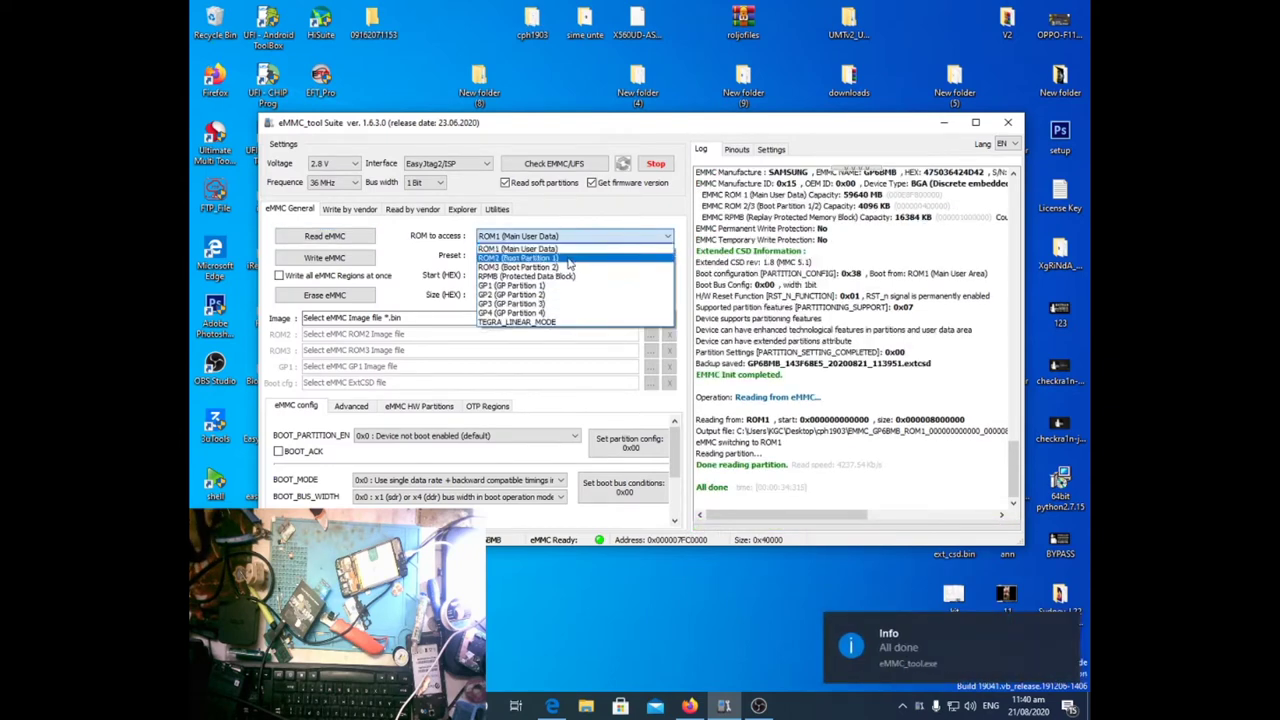
pyautogui.click(569, 262)
pyautogui.click(575, 256)
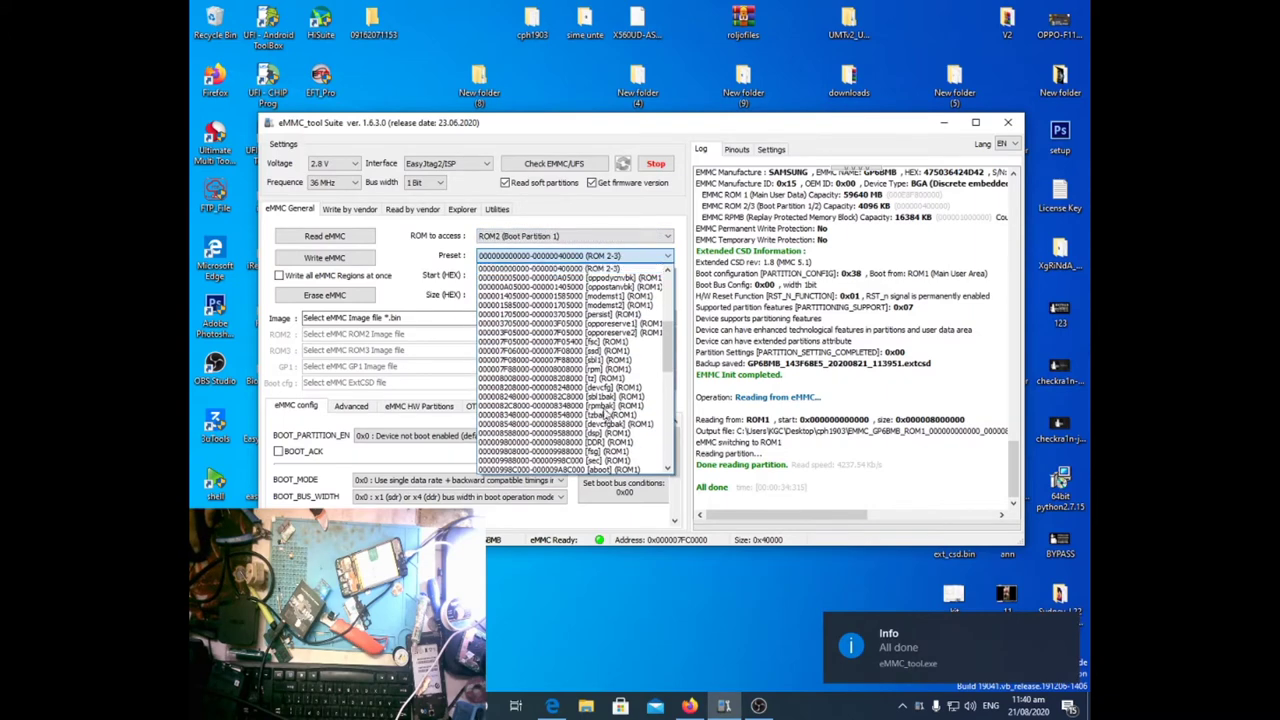
pyautogui.scroll(1, 600, 385)
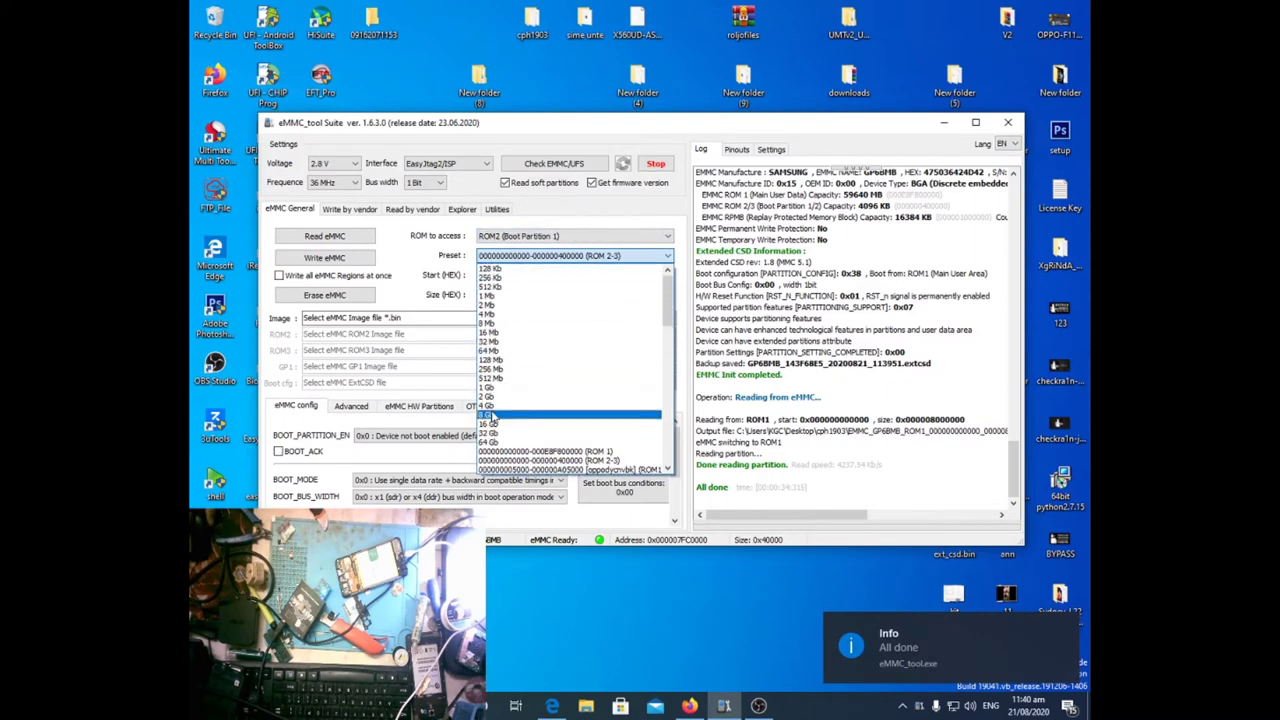
pyautogui.click(488, 314)
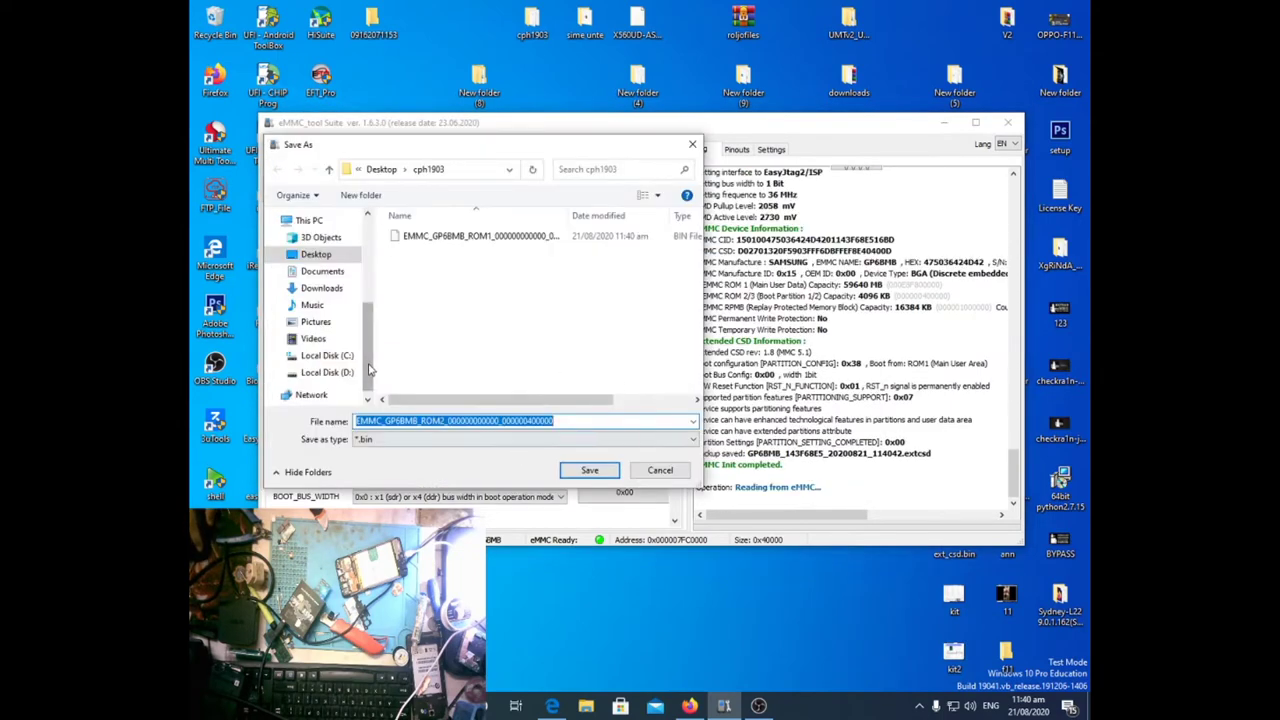
pyautogui.click(589, 470)
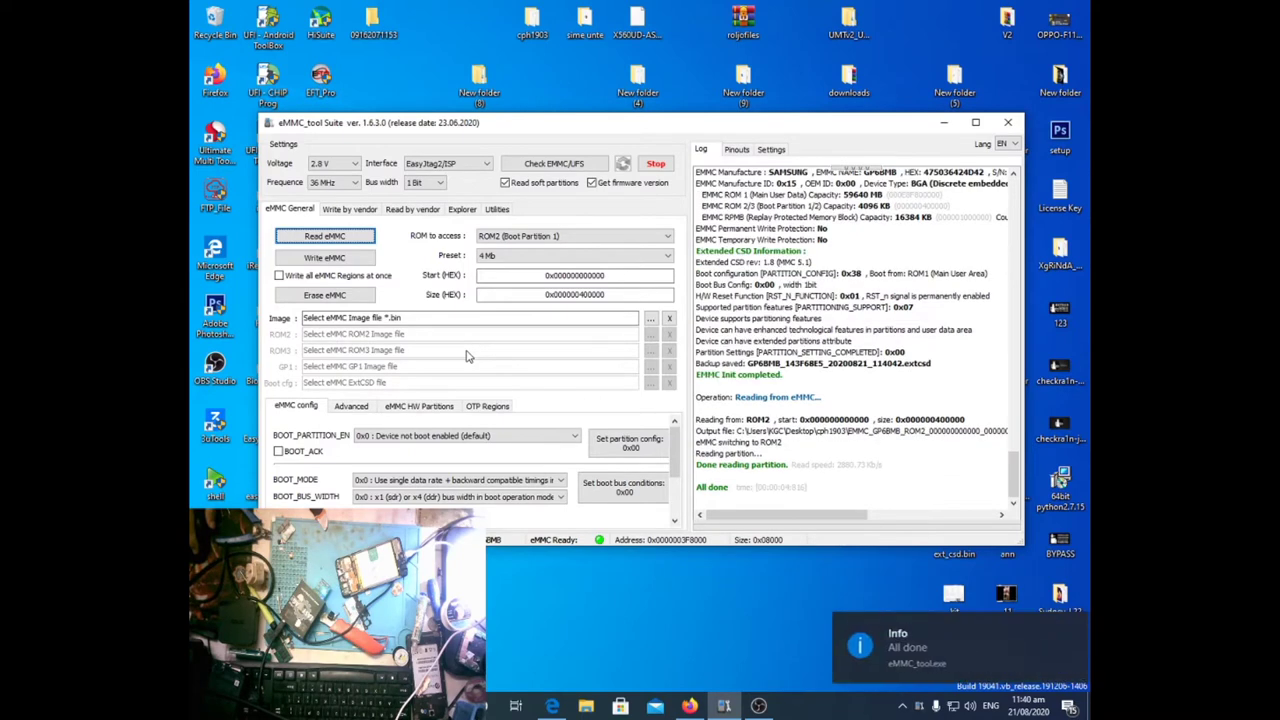
# - Read ROM3 (Boot Partition 2) with the 4 Mb preset and save the dump in the cph1903 folder
pyautogui.click(557, 236)
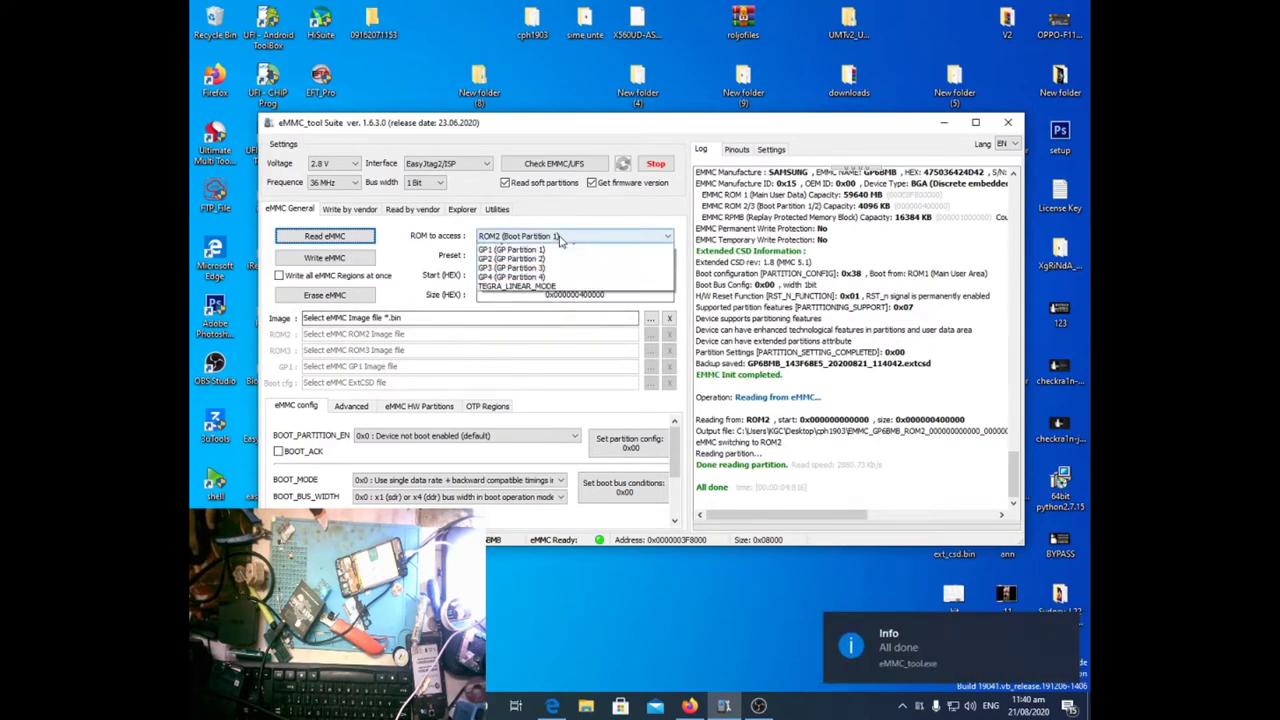
pyautogui.click(525, 268)
pyautogui.click(560, 256)
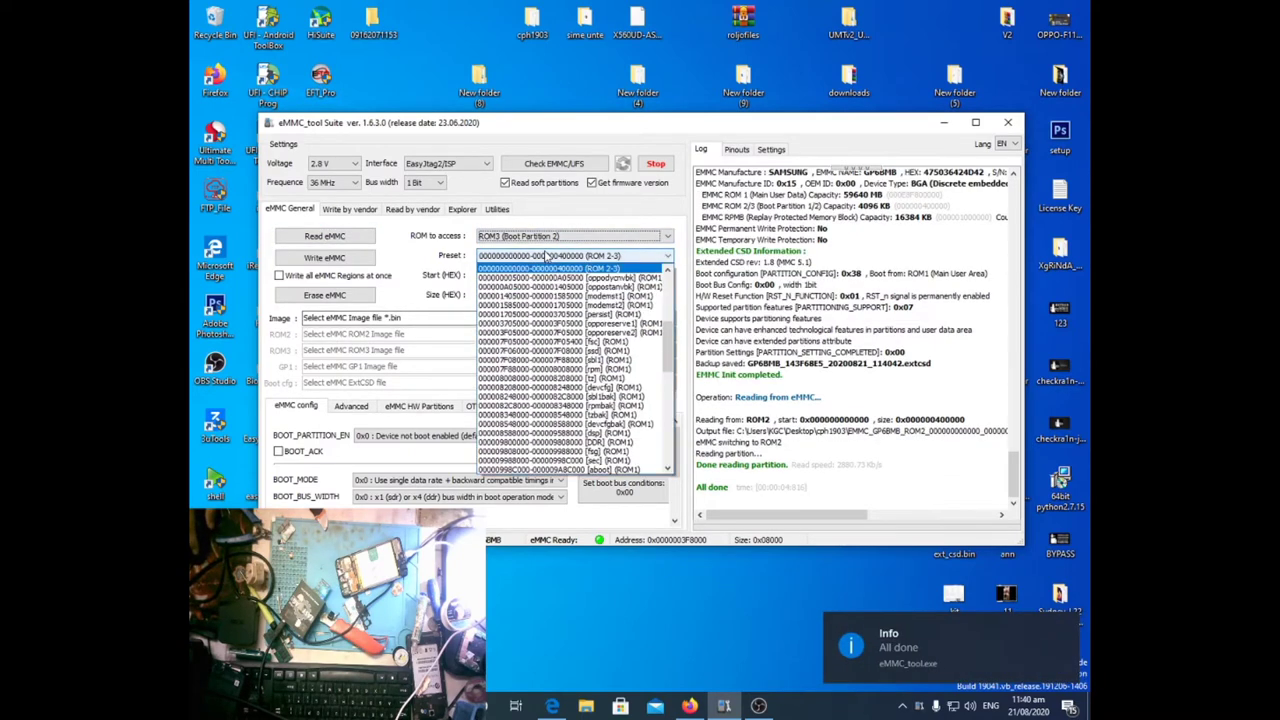
pyautogui.scroll(7, 545, 385)
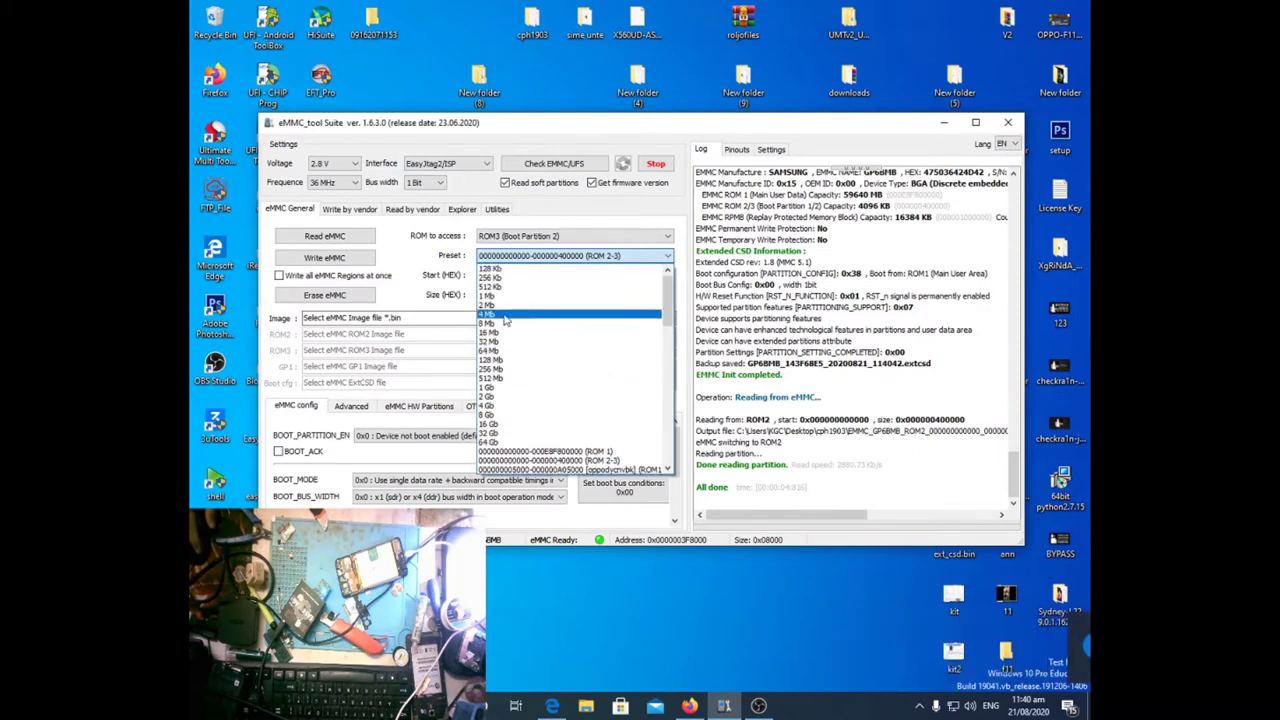
pyautogui.click(515, 340)
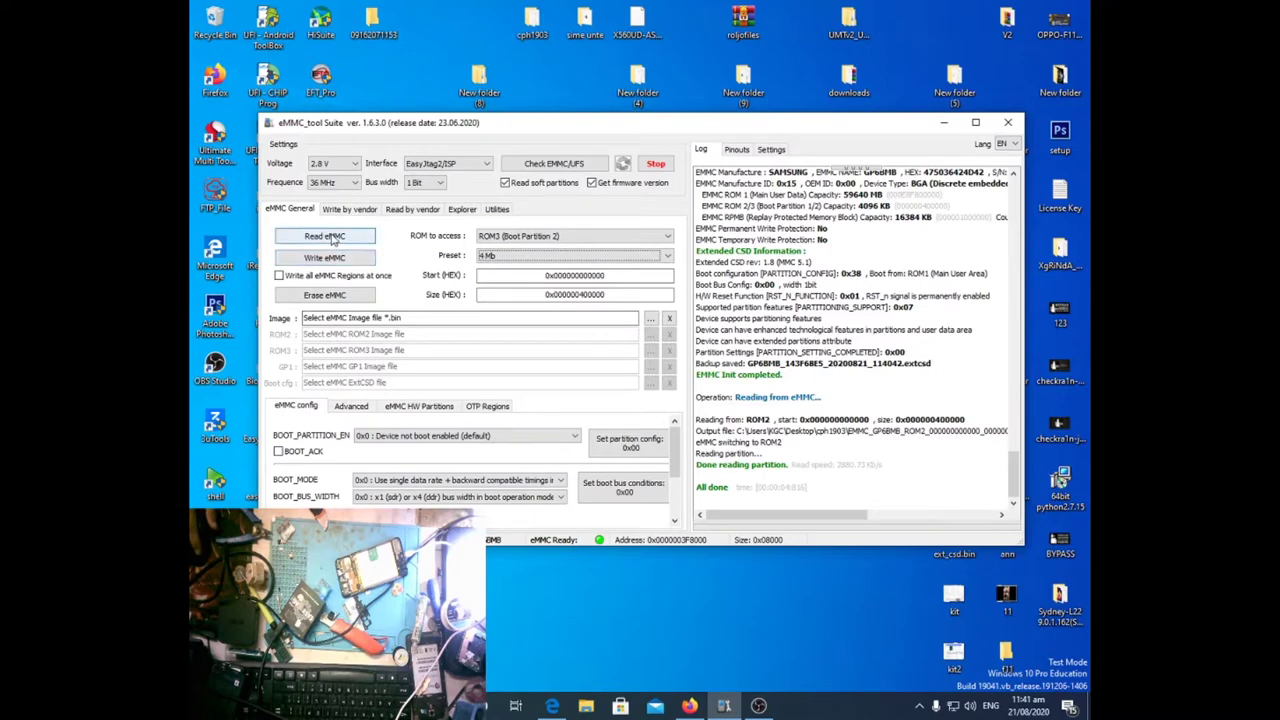
pyautogui.click(325, 236)
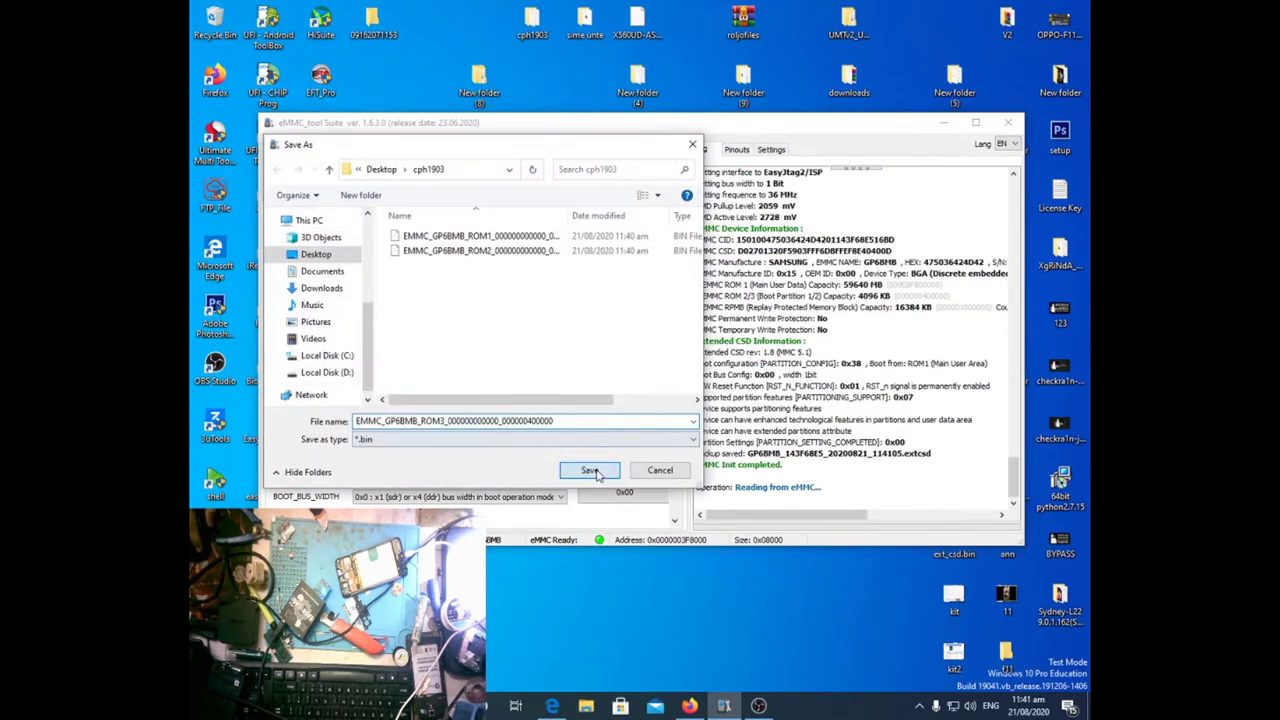
pyautogui.click(590, 470)
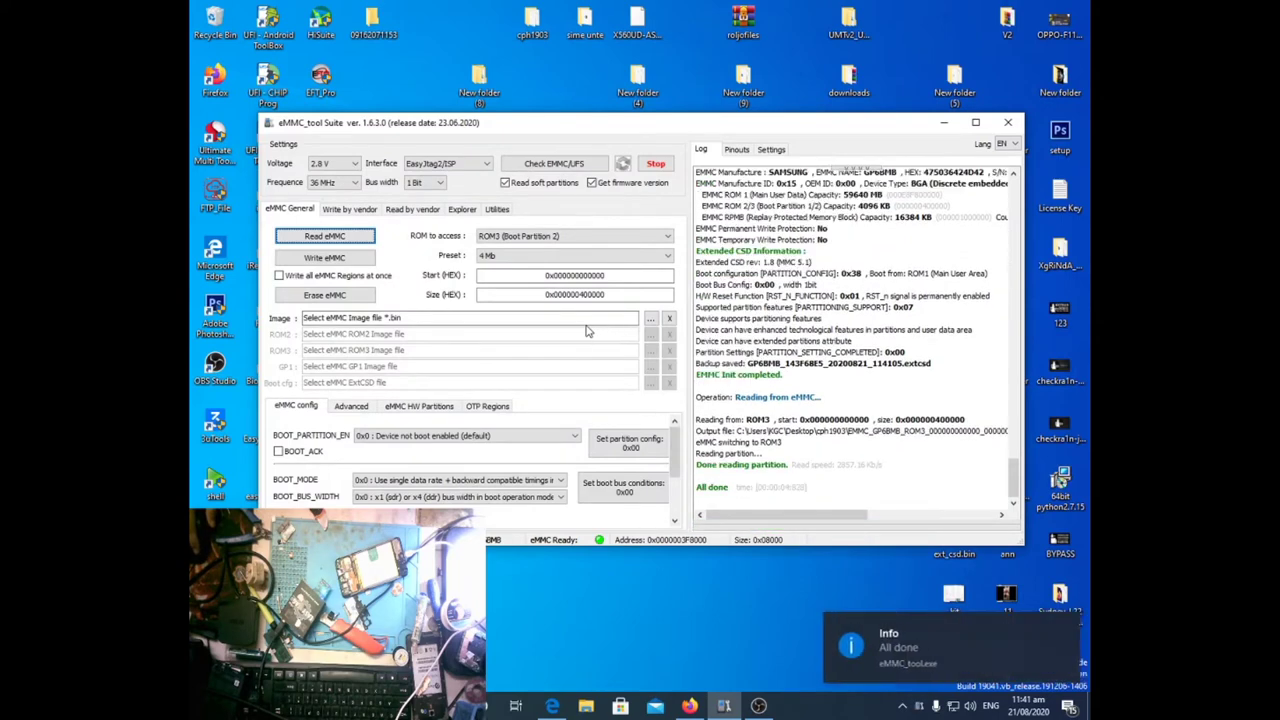
# - Check the saved dump files in the desktop's cph1903 folder and close its window
pyautogui.click(651, 237)
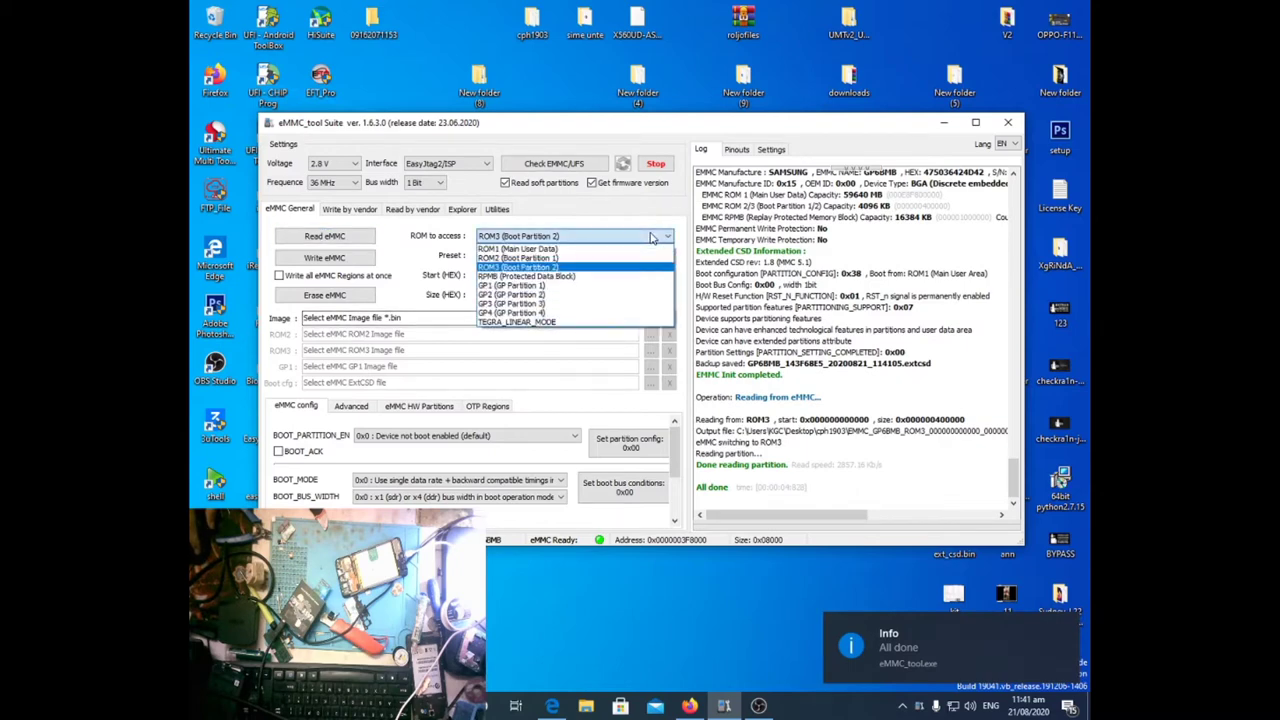
pyautogui.click(651, 237)
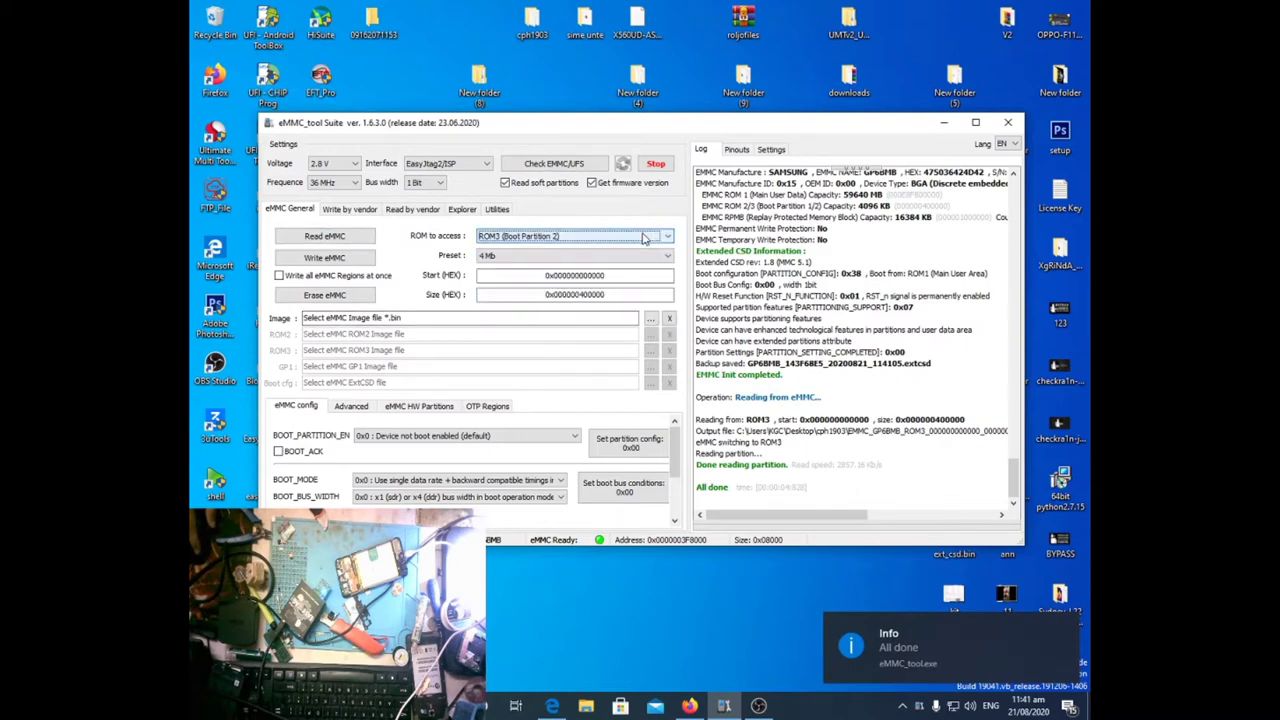
pyautogui.doubleClick(531, 20)
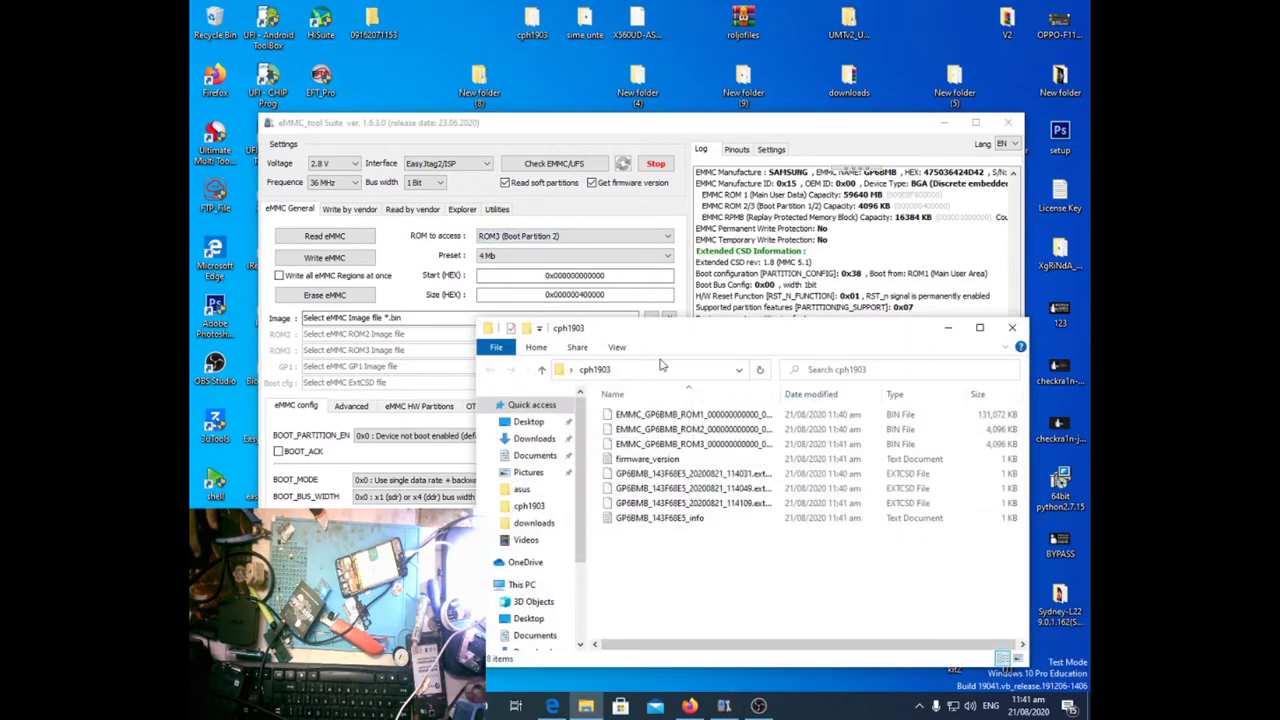
pyautogui.click(1012, 327)
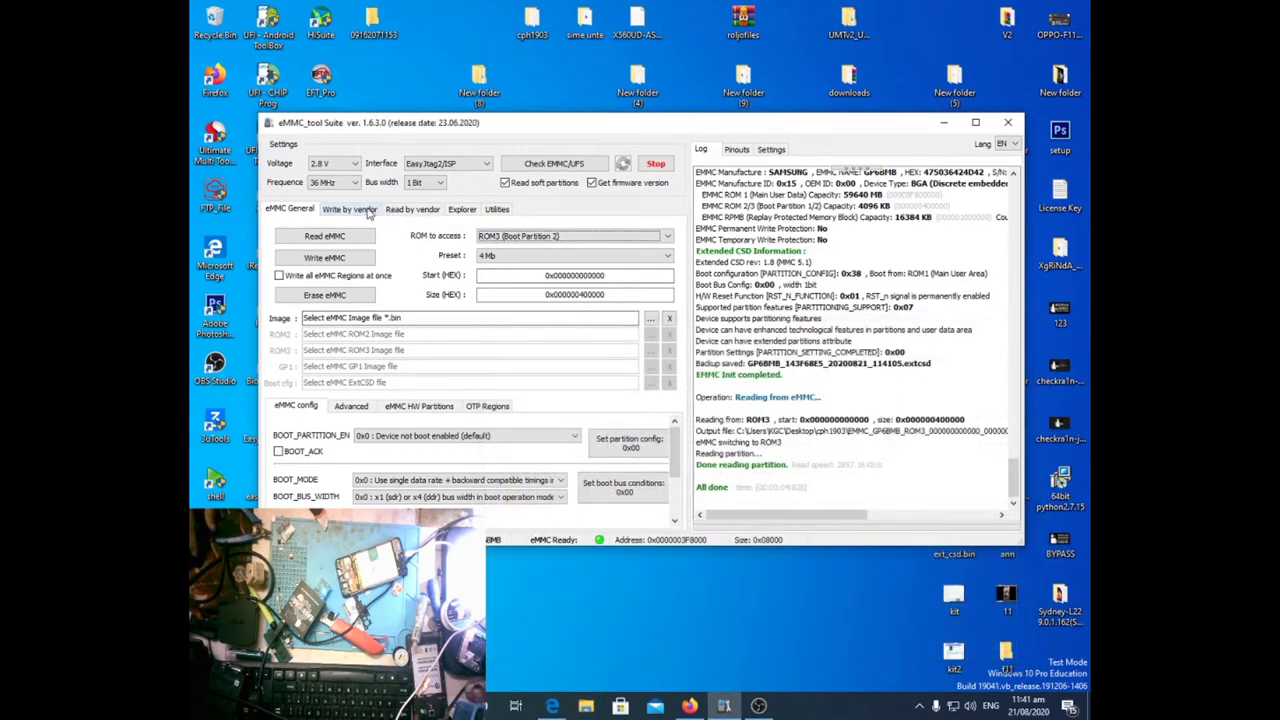
# - Load the partition table from the device for reading by vendor, using Qualcomm/HiSilicon/Omap (GPT, MBR)
pyautogui.click(350, 212)
pyautogui.click(410, 211)
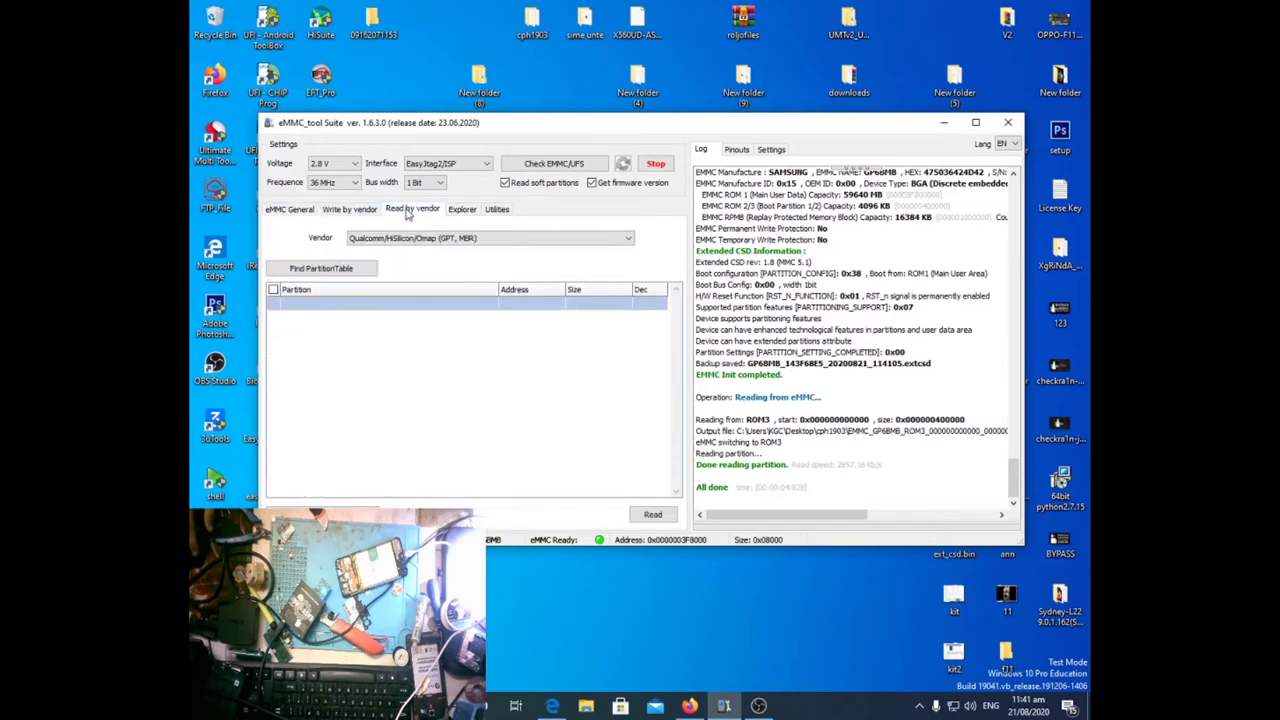
pyautogui.click(353, 270)
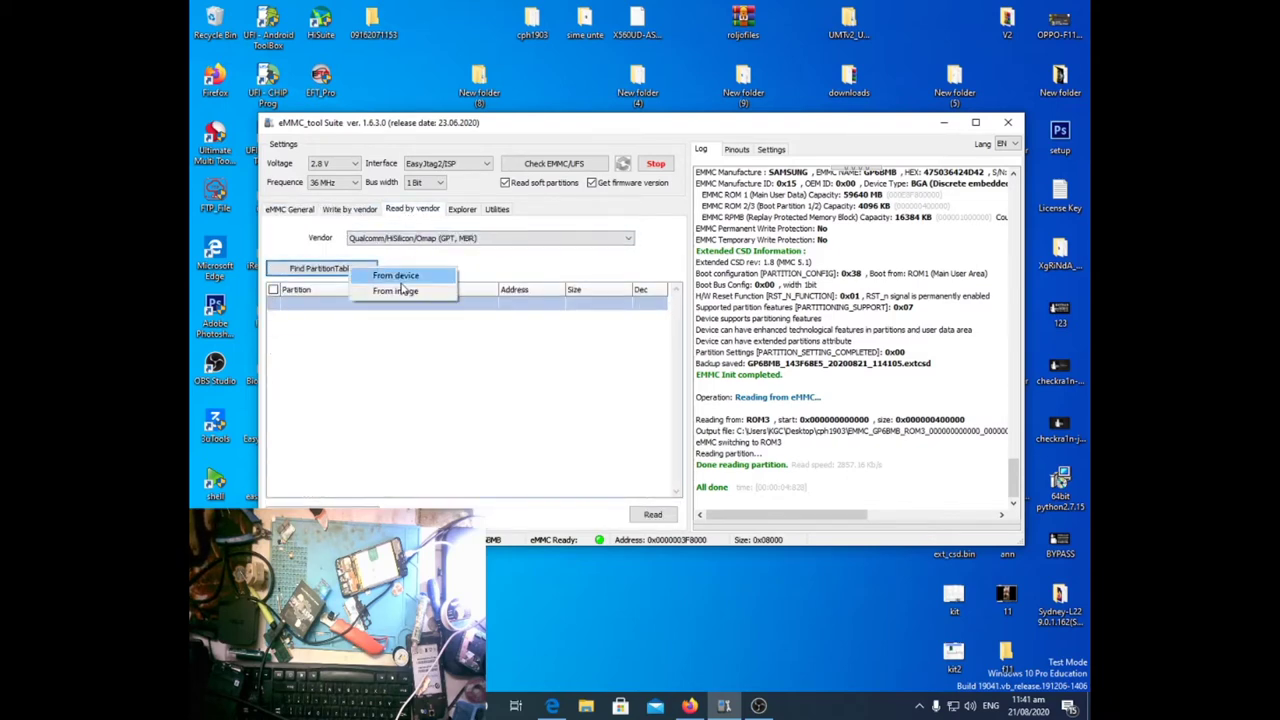
pyautogui.click(402, 289)
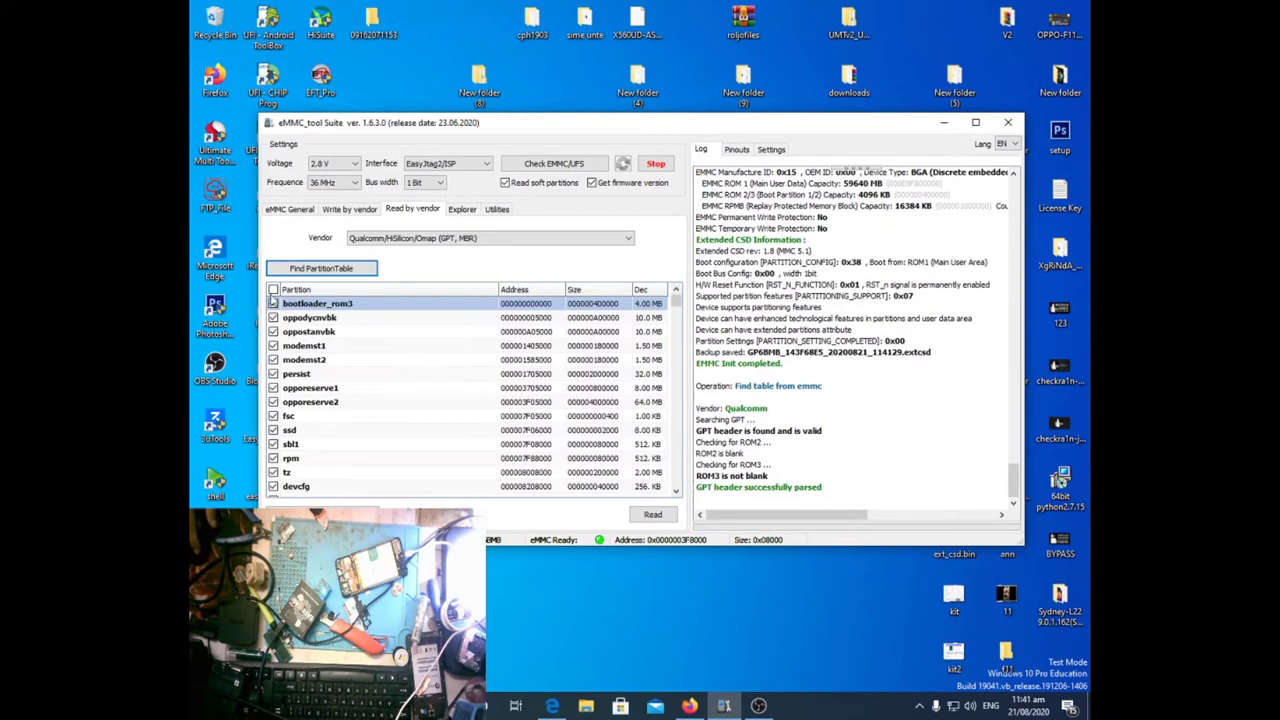
# - Clear all partition selections and mark only oppodycnvbk, oppostanvbk, modemst1, modemst2, persist, opporeserve1 and opporeserve2 for reading
pyautogui.click(272, 290)
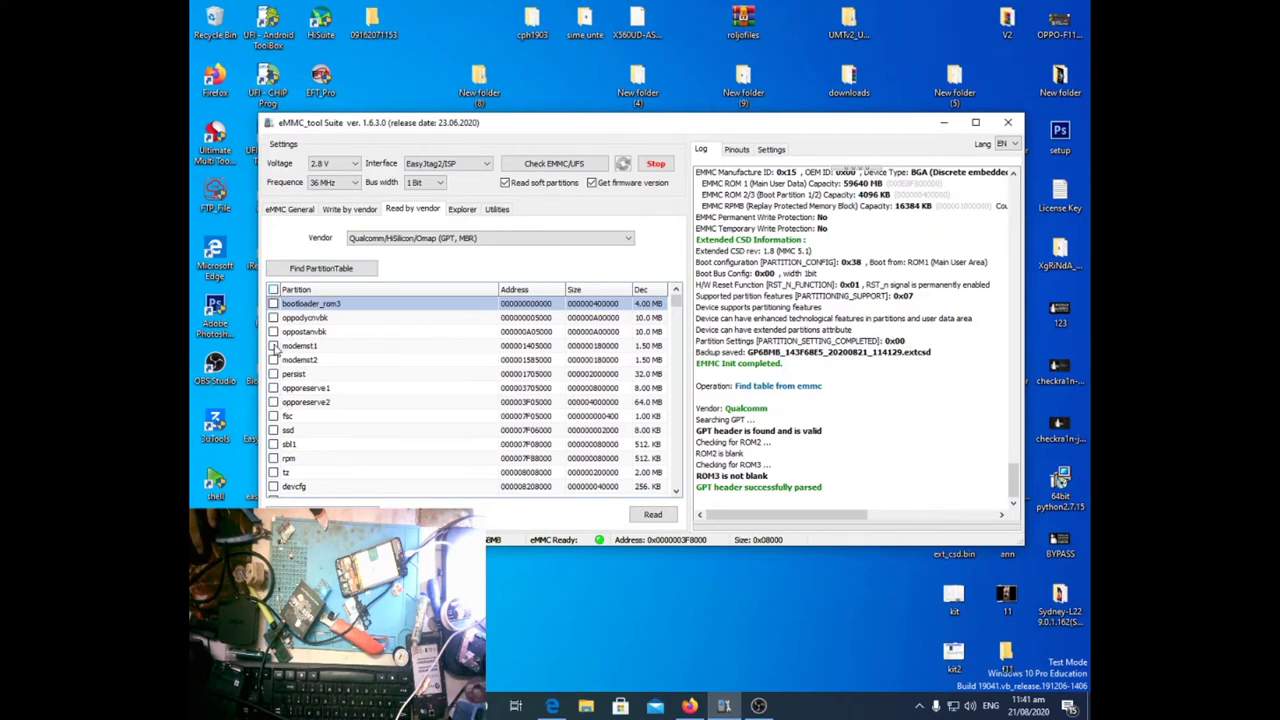
pyautogui.click(273, 318)
pyautogui.click(273, 331)
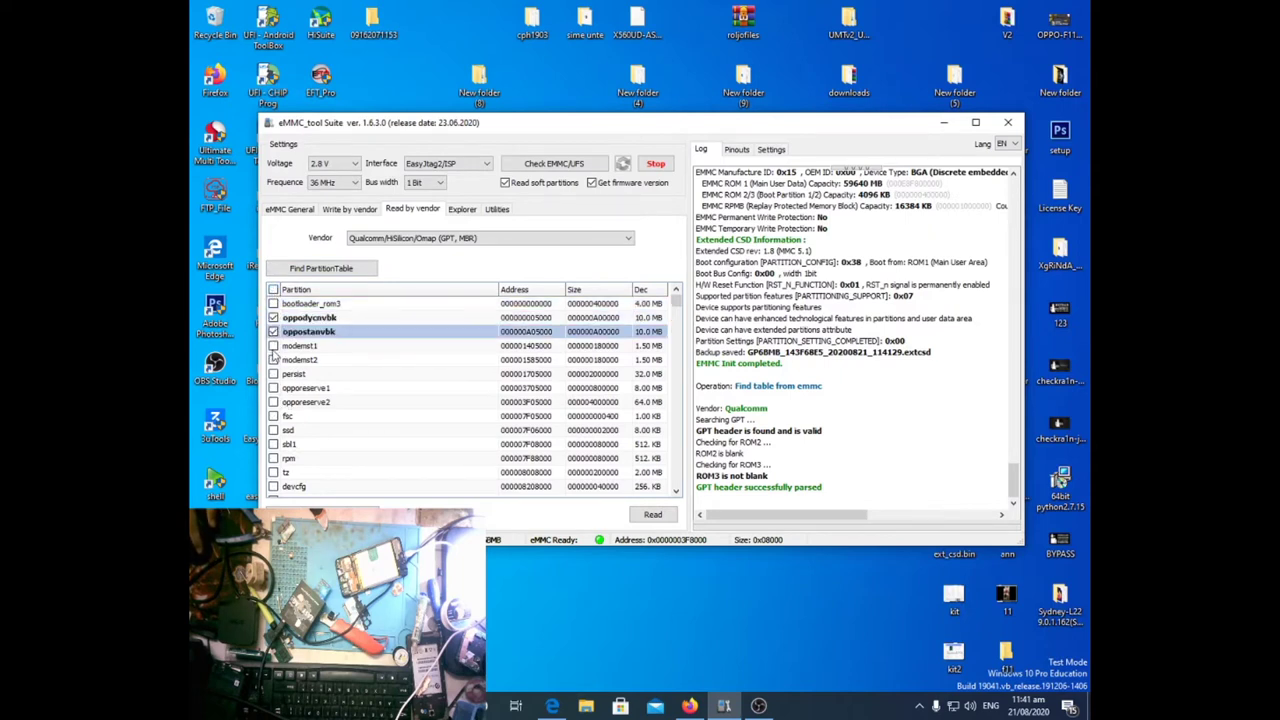
pyautogui.click(273, 345)
pyautogui.click(273, 359)
pyautogui.click(273, 387)
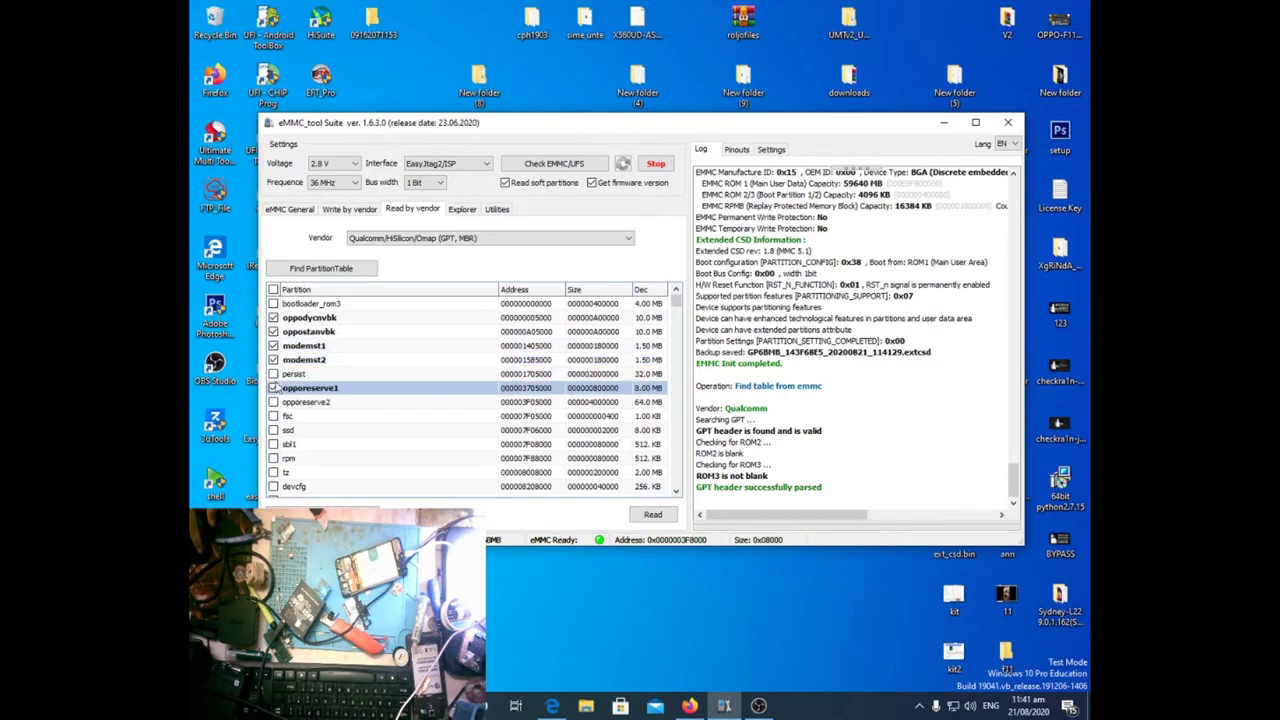
pyautogui.click(273, 401)
pyautogui.click(273, 373)
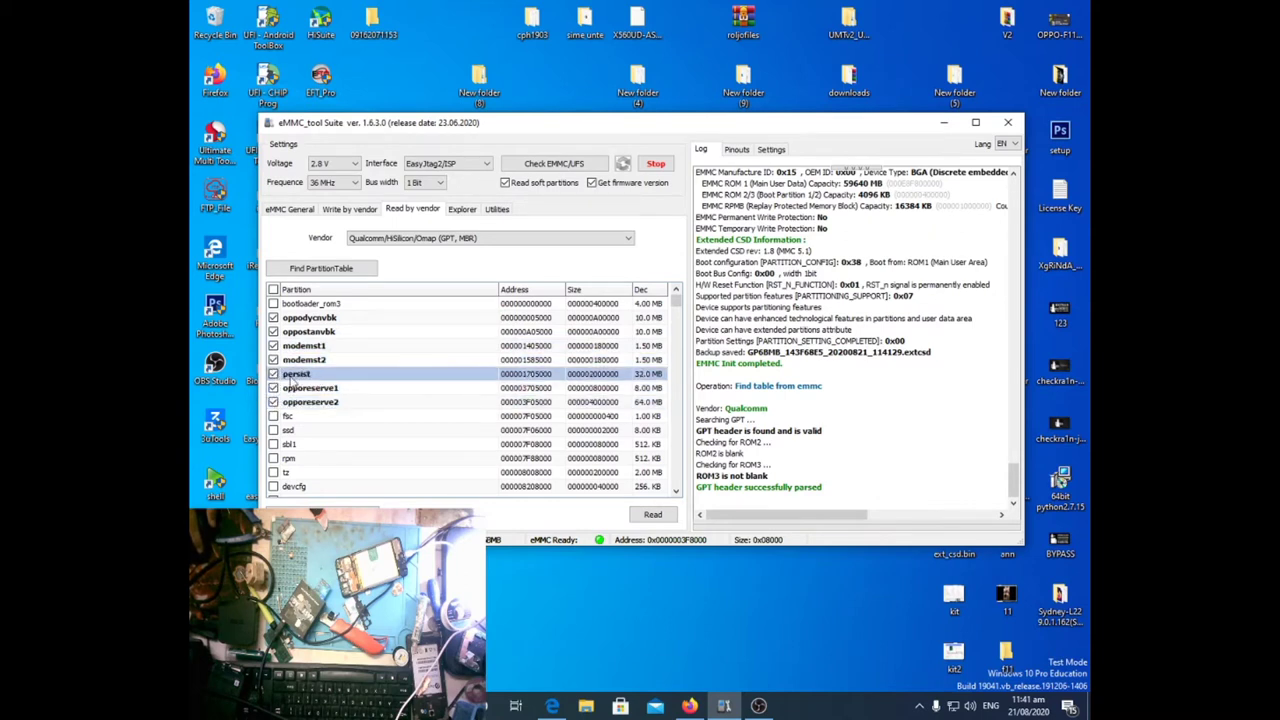
# - Look through the rest of the partition list and mark the vm-data partition for reading as well
pyautogui.scroll(-3, 316, 387)
pyautogui.scroll(-5, 316, 387)
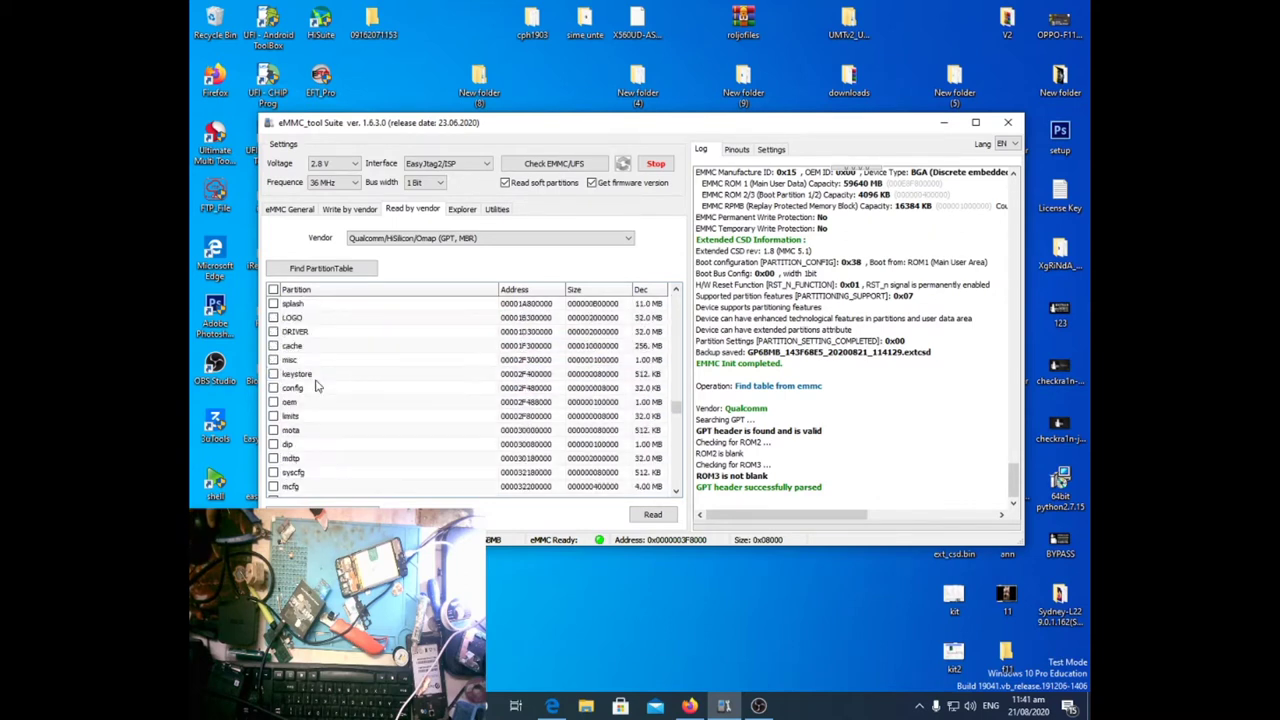
pyautogui.scroll(-6, 316, 387)
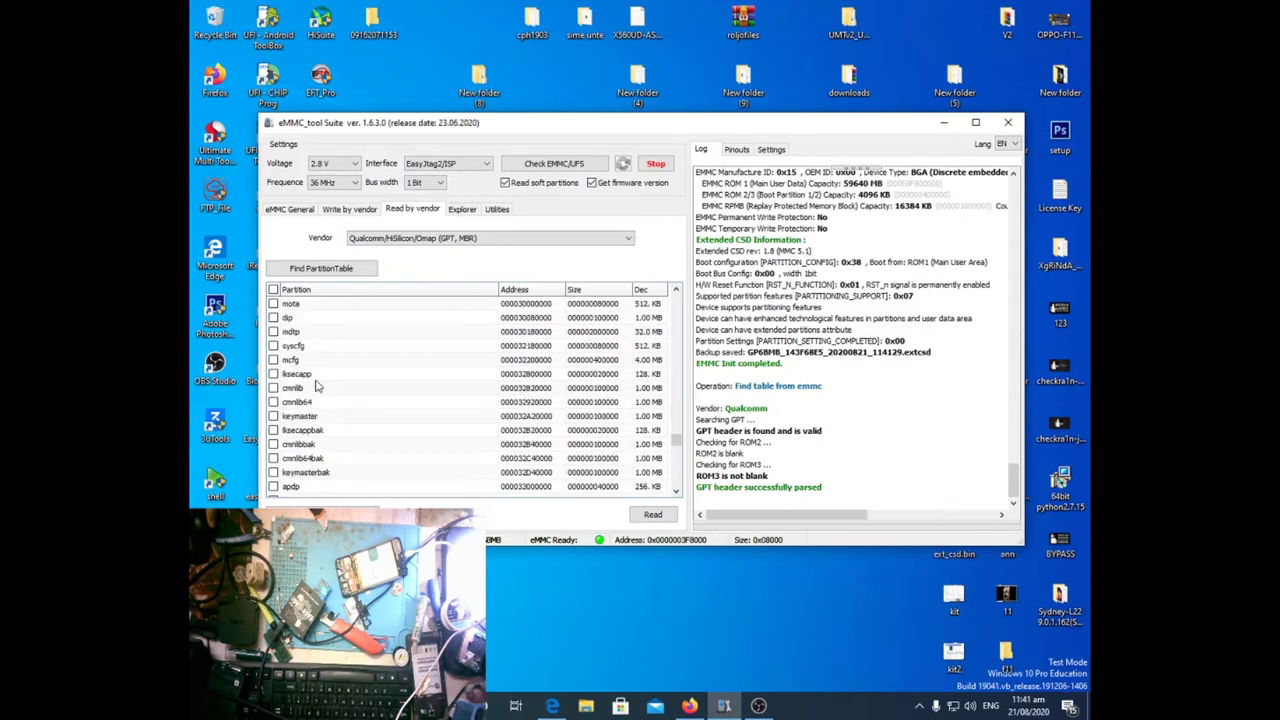
pyautogui.scroll(1, 307, 432)
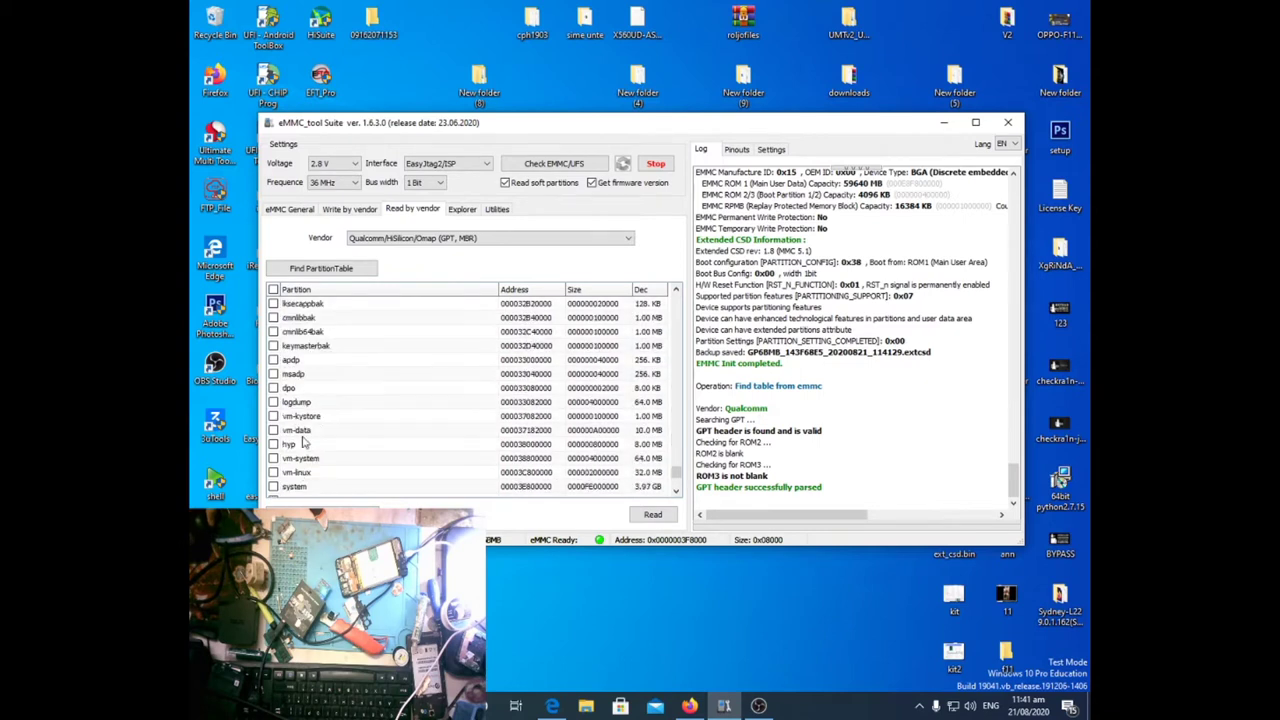
pyautogui.scroll(-1, 300, 450)
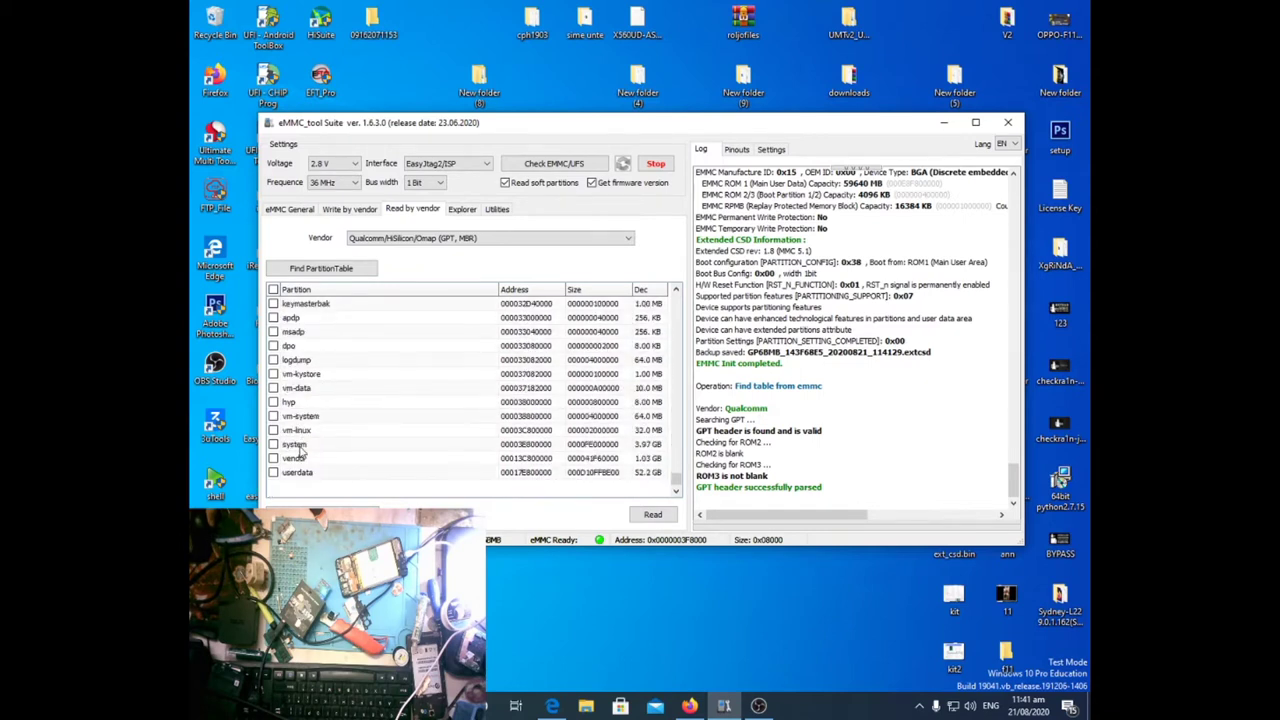
pyautogui.click(273, 389)
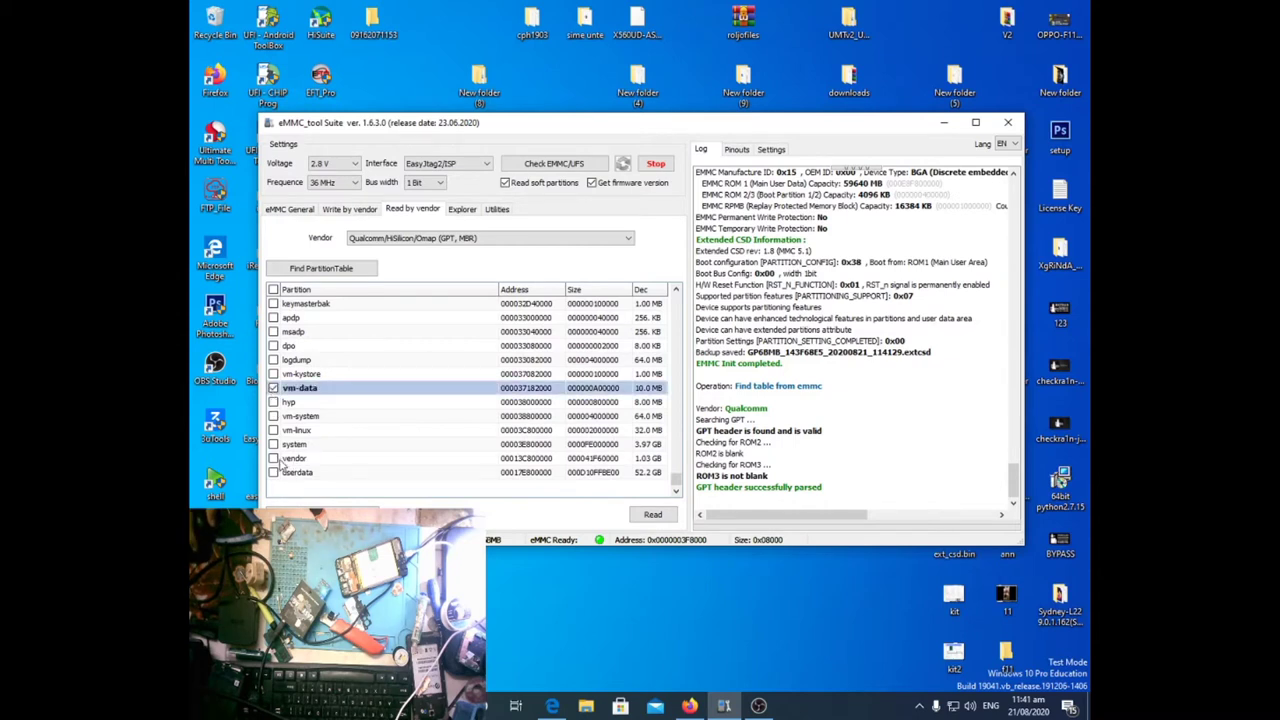
pyautogui.scroll(1, 287, 460)
pyautogui.scroll(5, 287, 462)
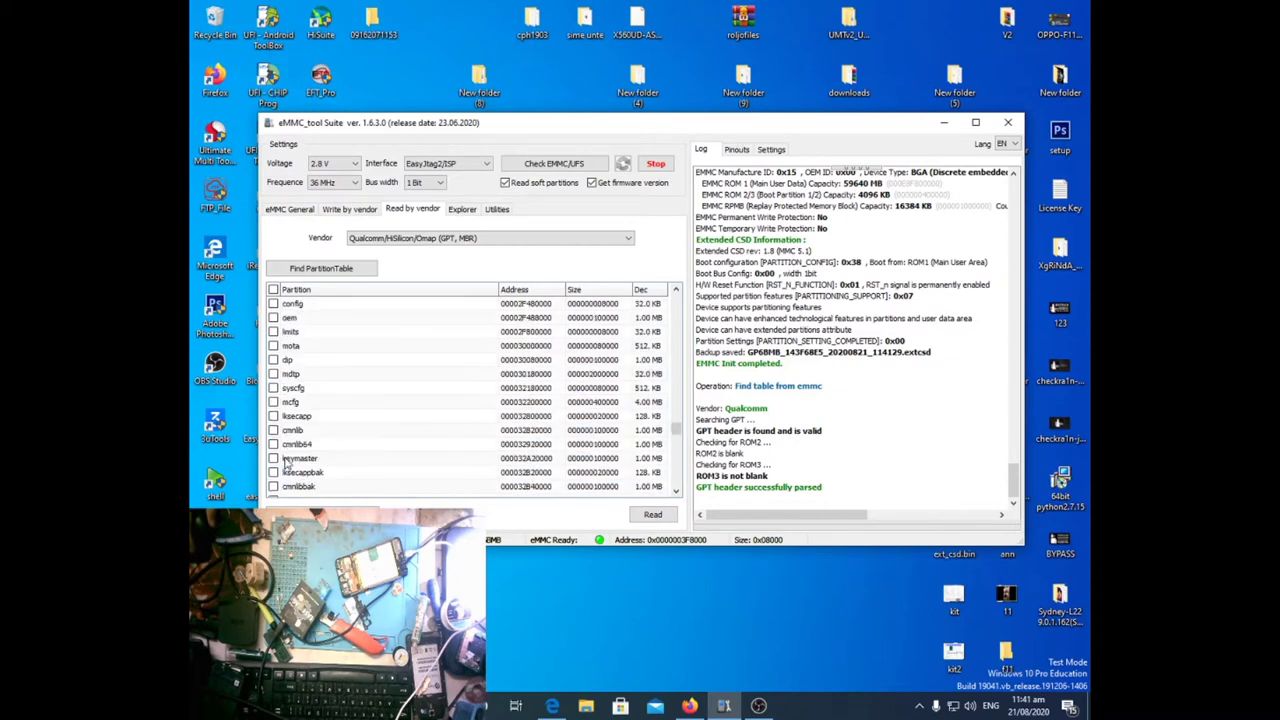
pyautogui.scroll(2, 287, 462)
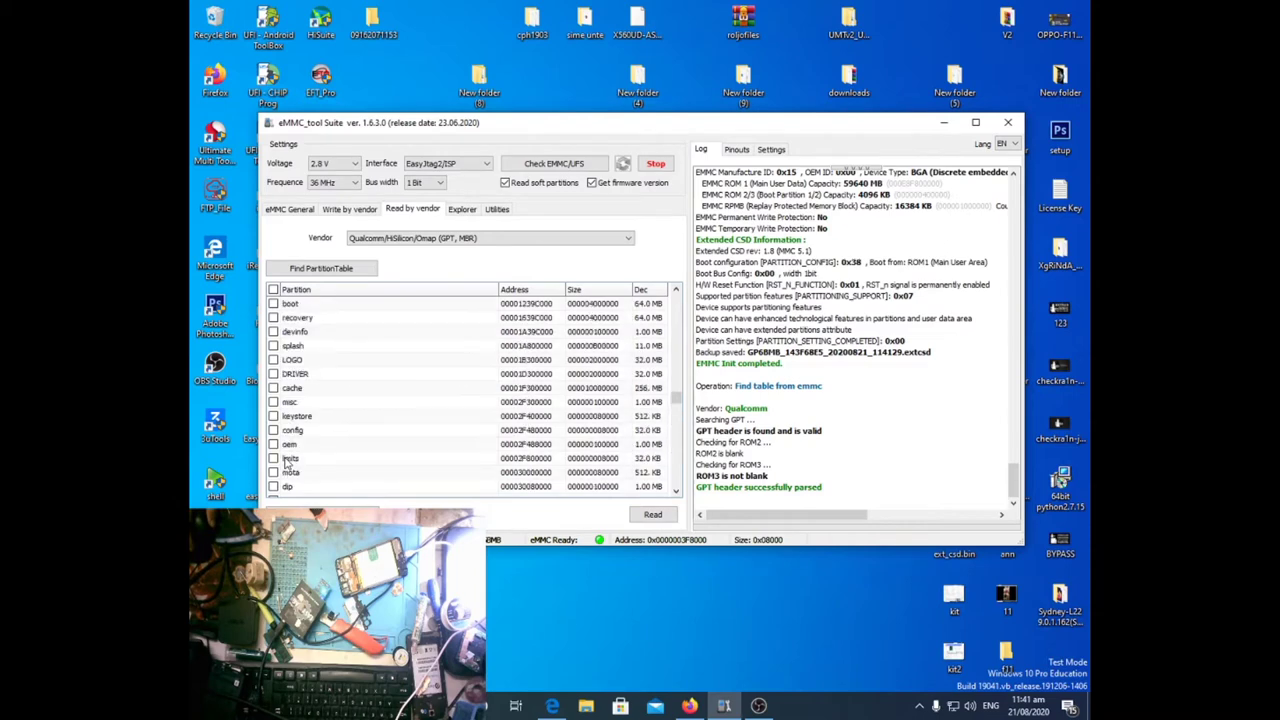
# - Limit the read selection to oppodycnvbk, oppostanvbk, modemst1, modemst2 and persist by unmarking opporeserve1, opporeserve2 and vm-data
pyautogui.scroll(-8, 288, 452)
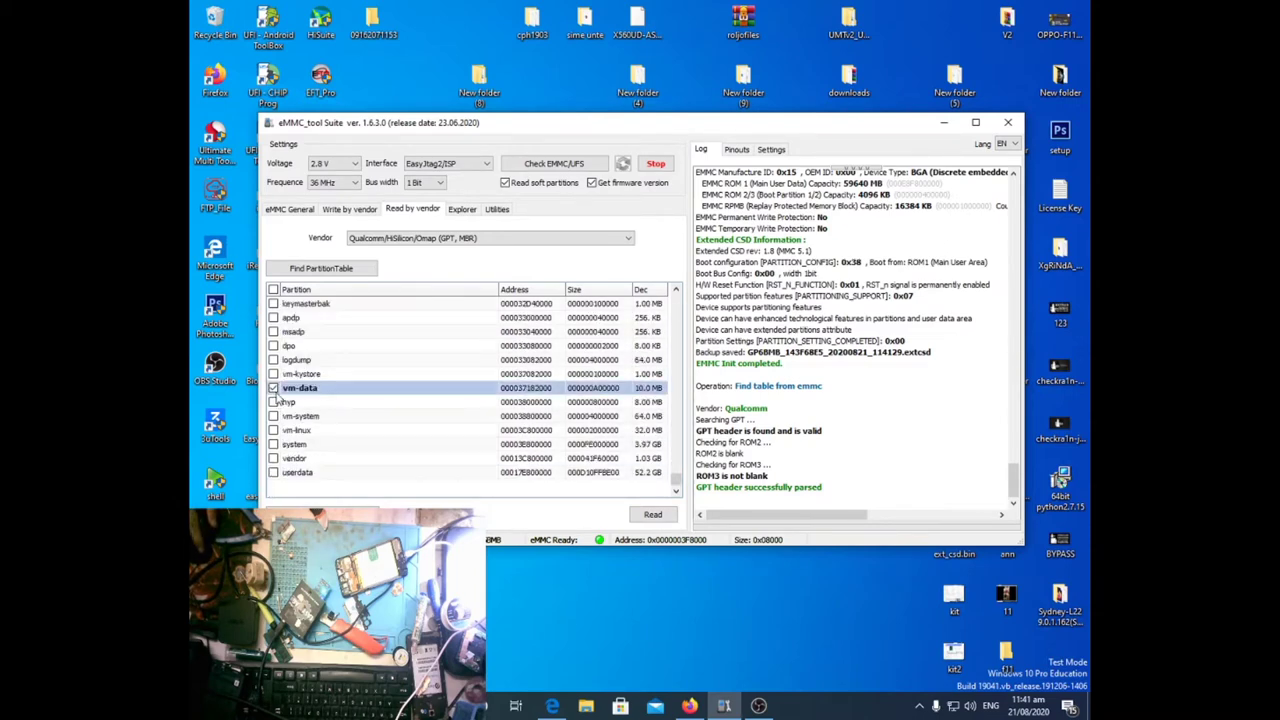
pyautogui.scroll(6, 380, 435)
pyautogui.scroll(5, 380, 435)
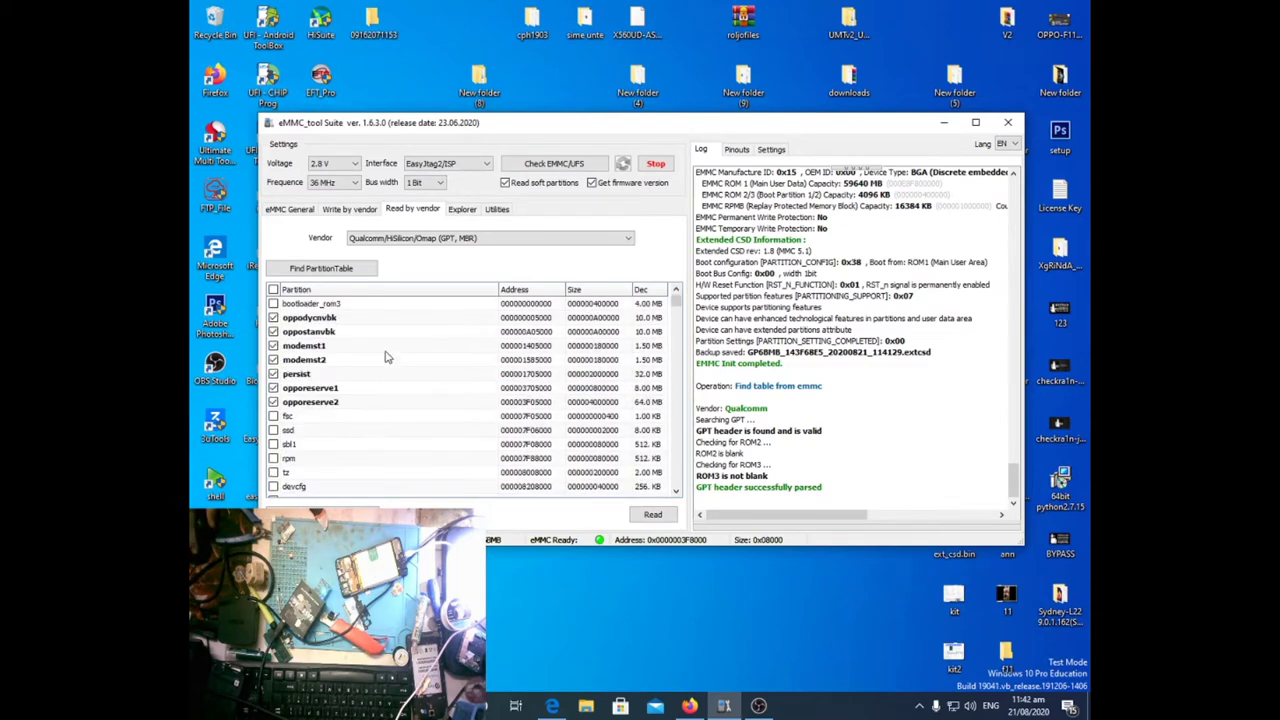
pyautogui.click(273, 389)
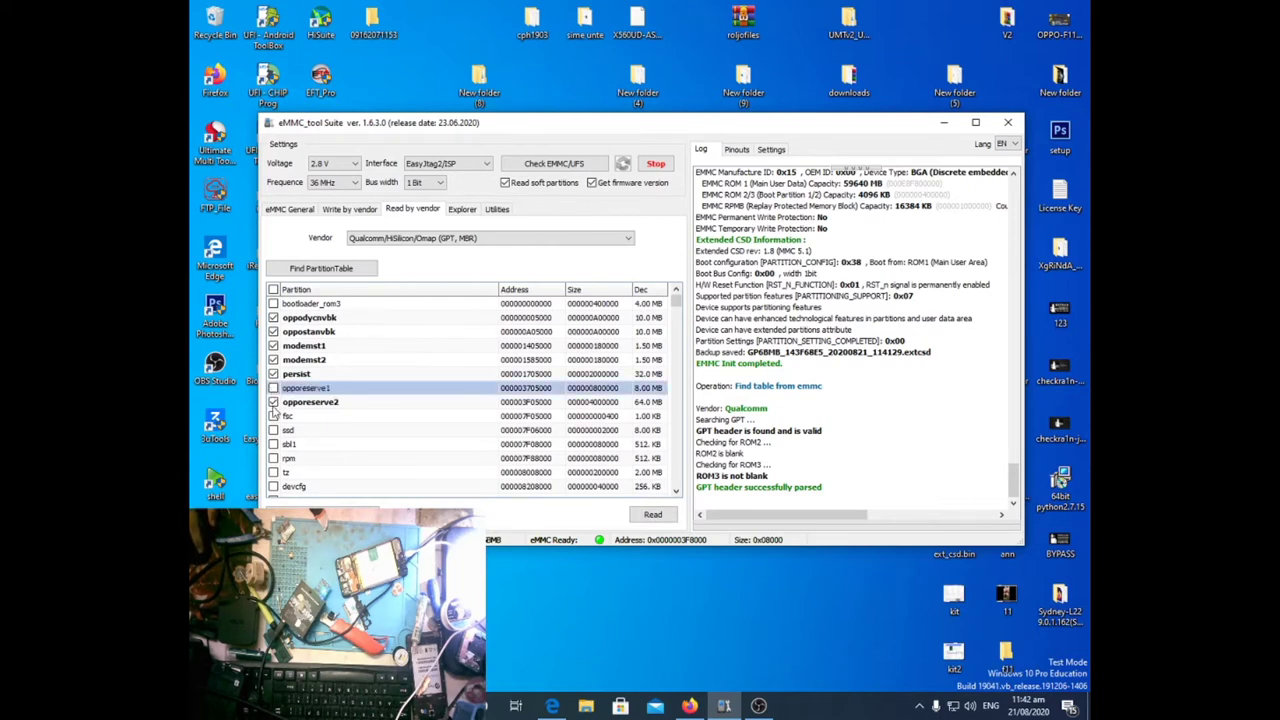
pyautogui.click(273, 403)
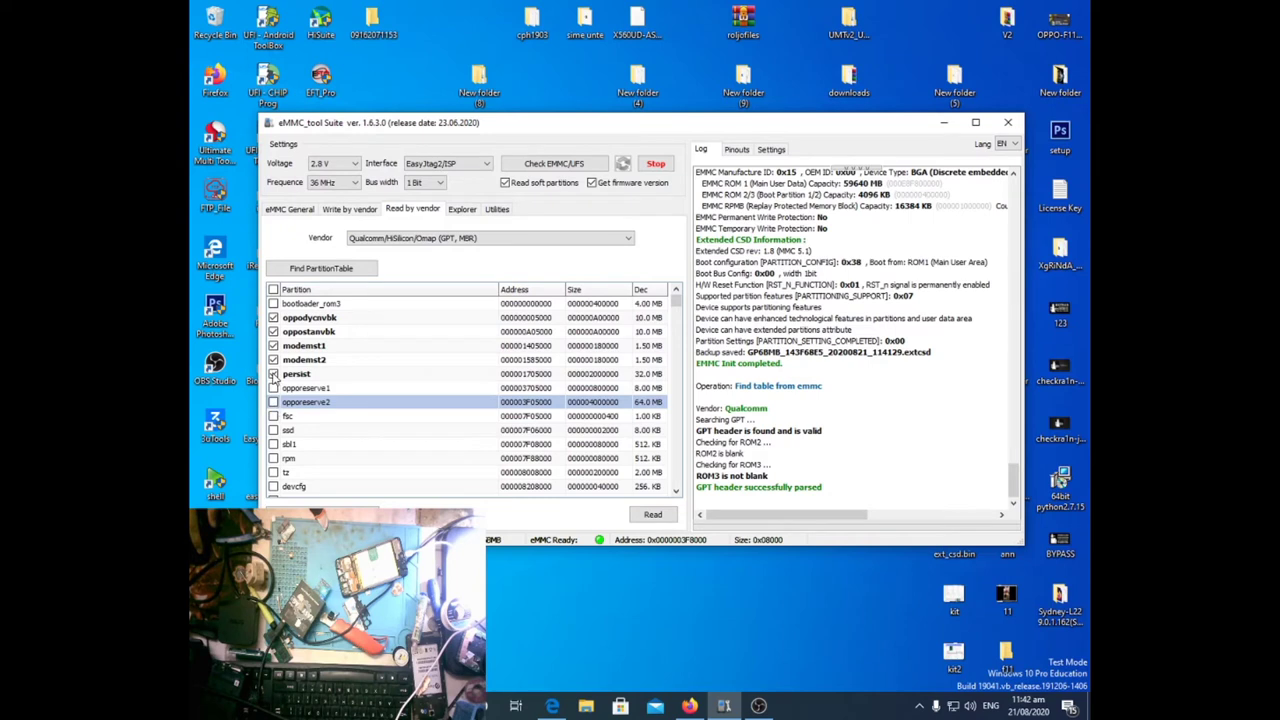
pyautogui.click(273, 374)
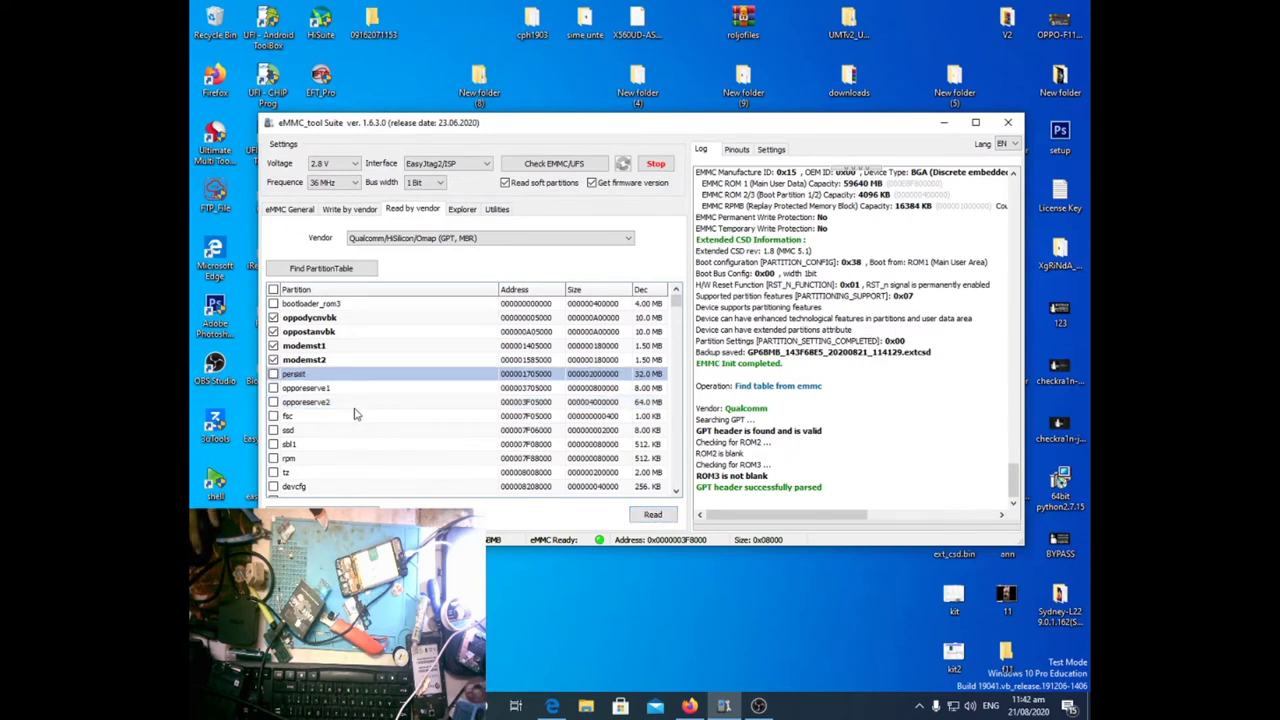
pyautogui.scroll(-2, 357, 408)
pyautogui.scroll(1, 357, 408)
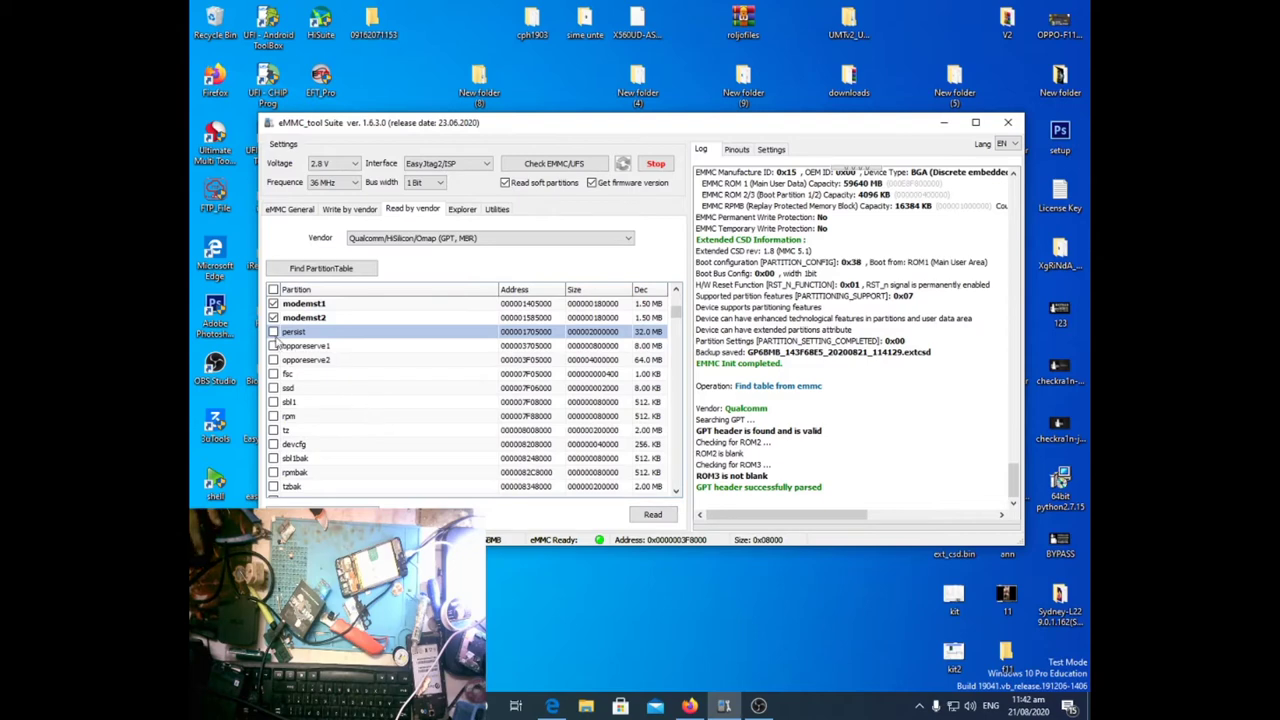
# - Read the marked partitions into the desktop's cph1903 folder, accepting that it already contains files
pyautogui.click(652, 514)
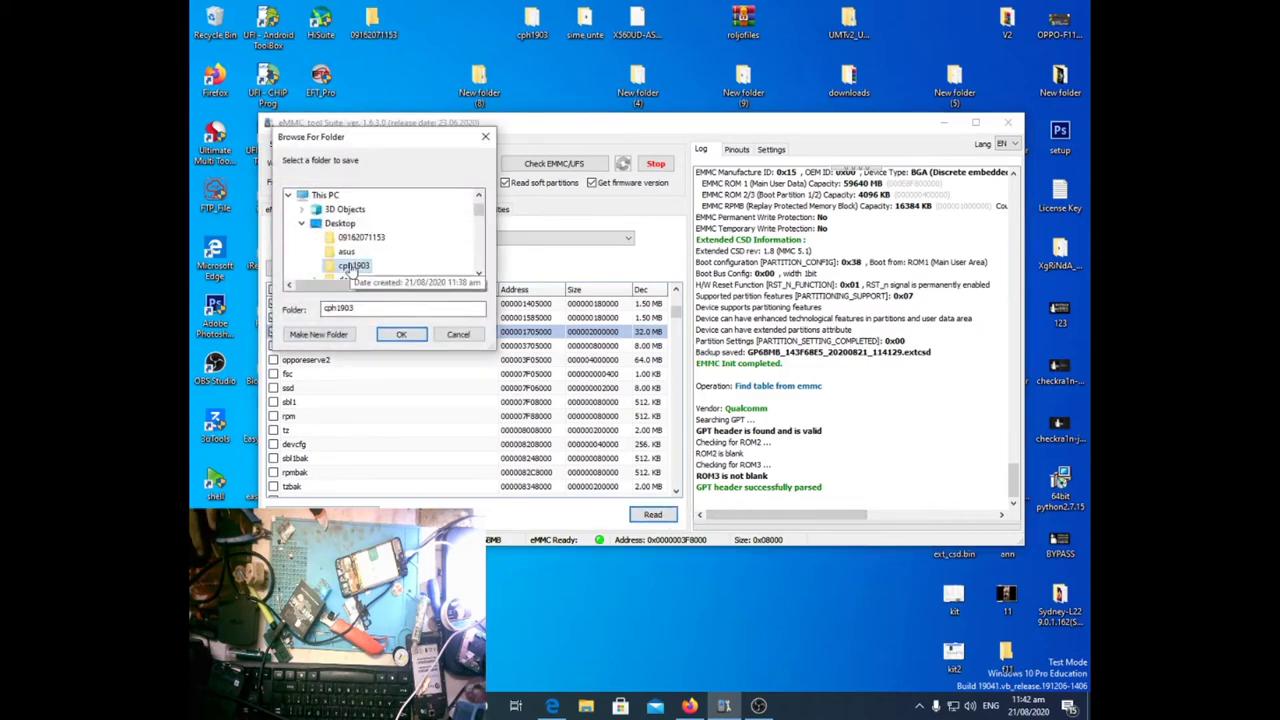
pyautogui.click(404, 337)
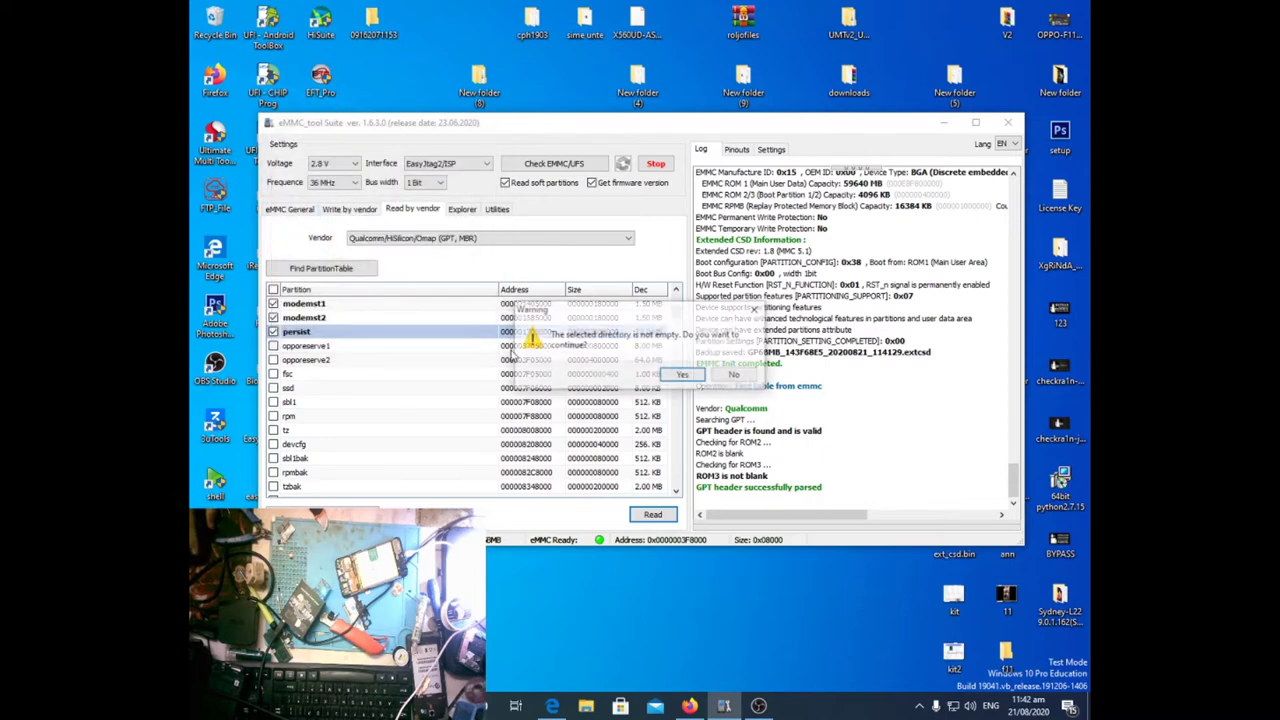
pyautogui.click(684, 375)
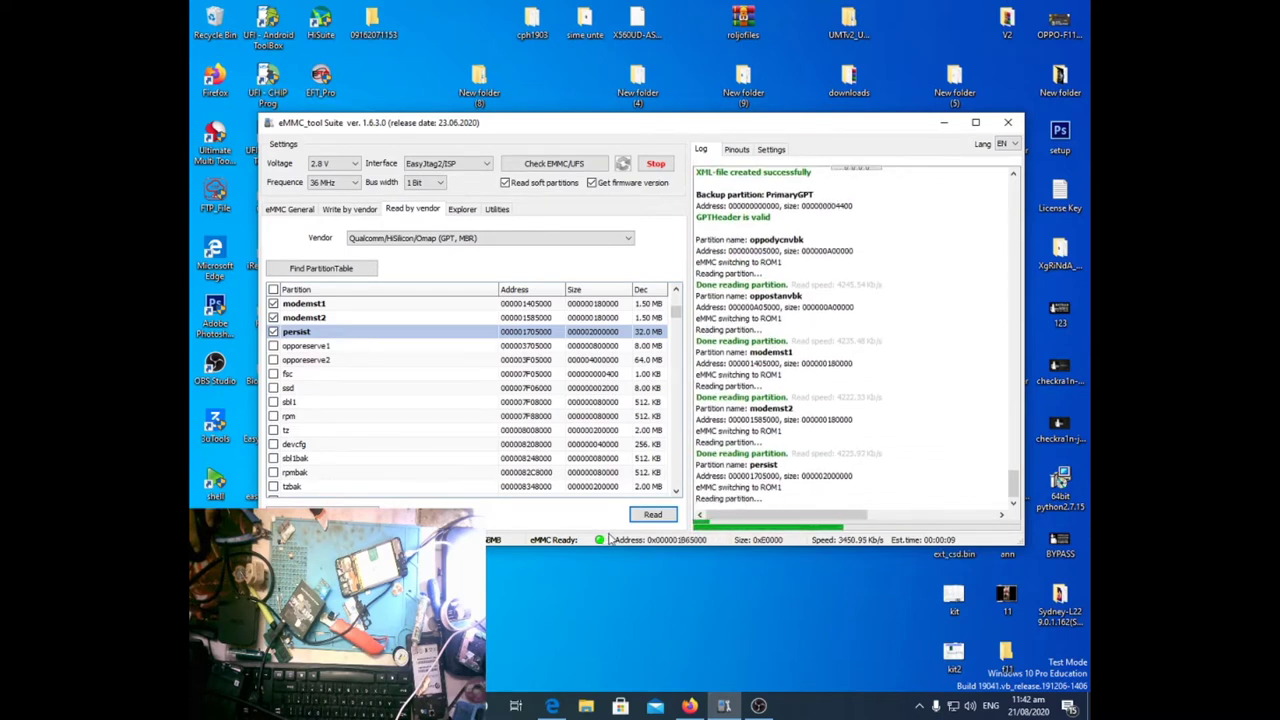
# - Check the partition files in the desktop's cph1903 folder with the Name column widened, and close the folder
pyautogui.click(531, 20)
pyautogui.doubleClick(531, 20)
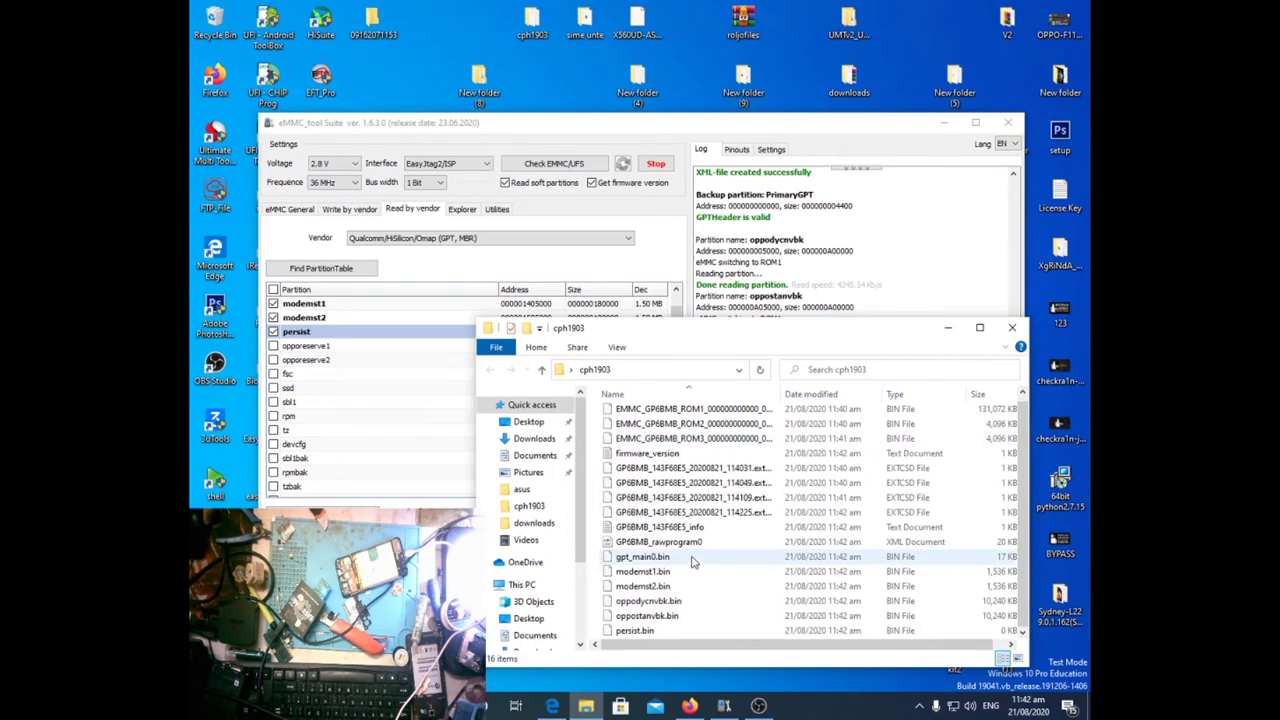
pyautogui.moveTo(781, 394); pyautogui.dragTo(869, 404)
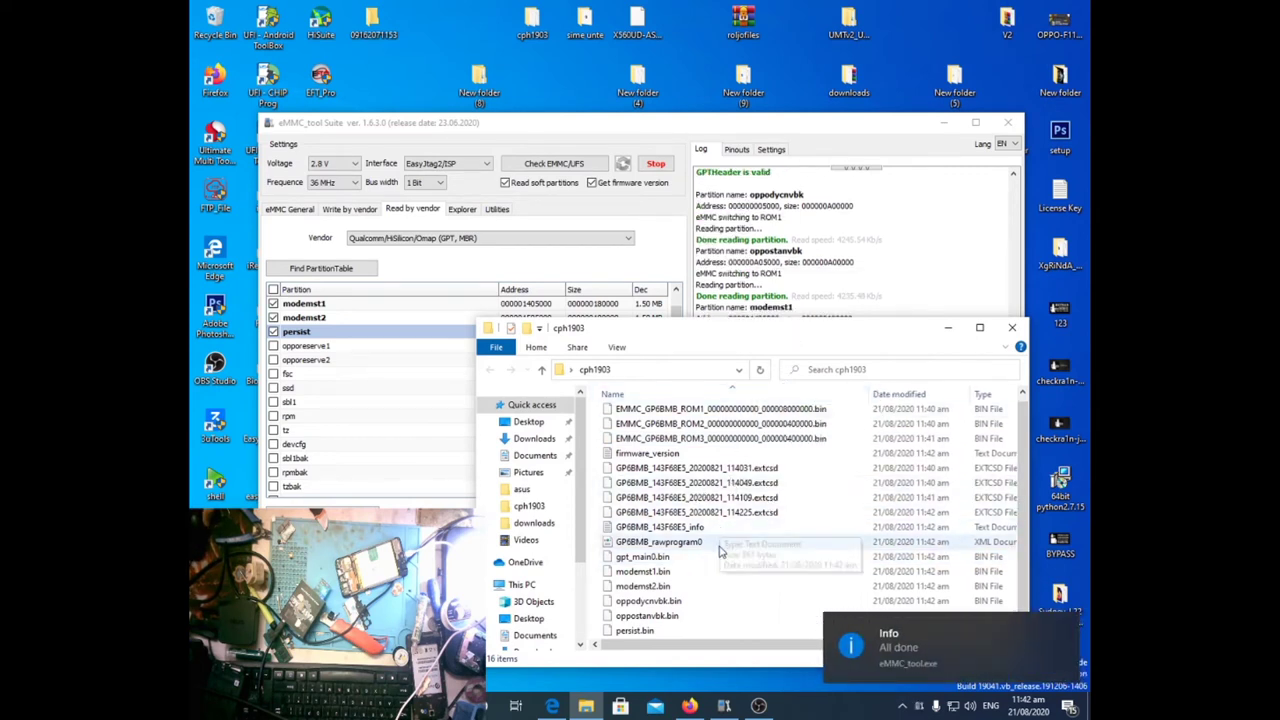
pyautogui.click(1013, 327)
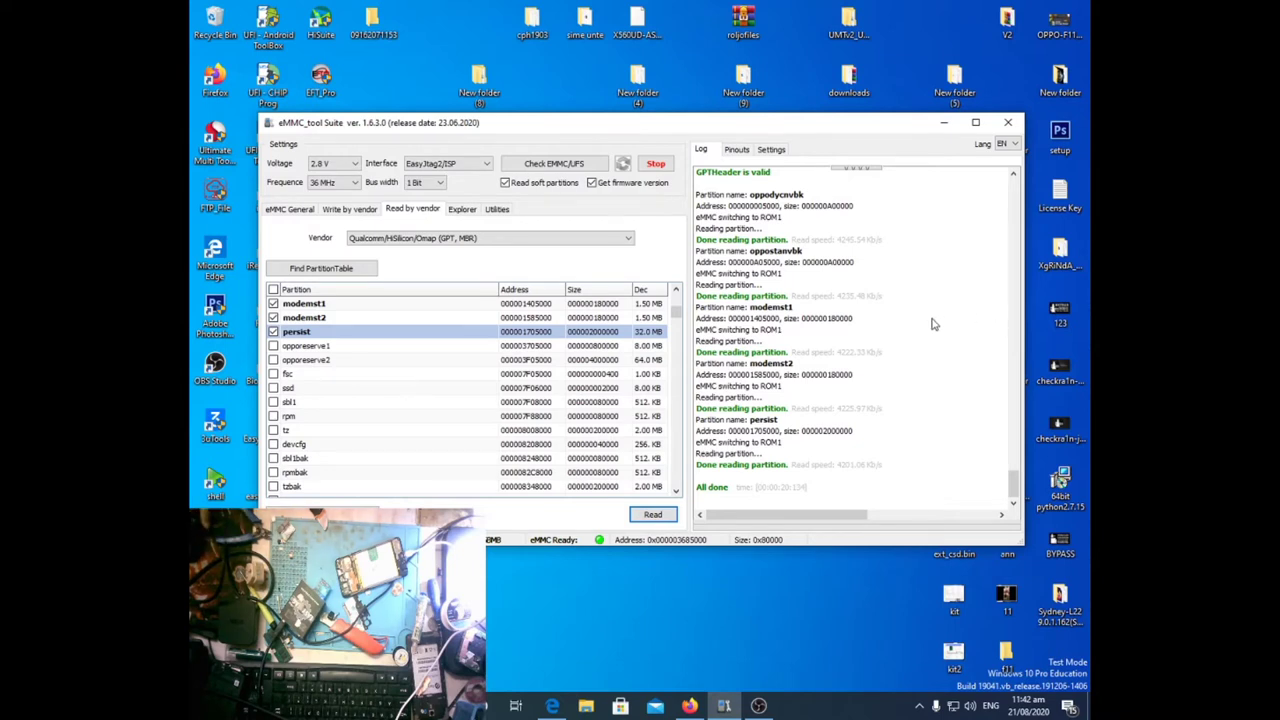
# - Close the eMMC_tool Suite and return to the desktop
pyautogui.click(1007, 122)
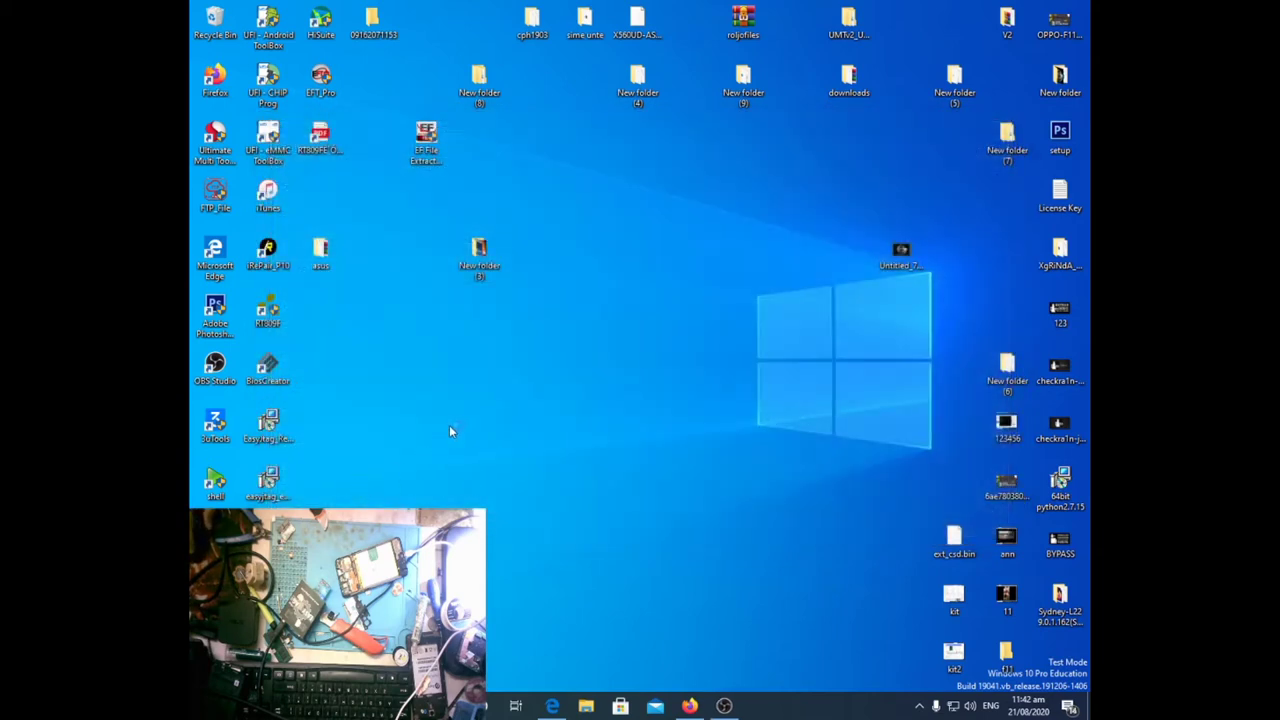
pyautogui.rightClick(474, 403)
pyautogui.click(531, 444)
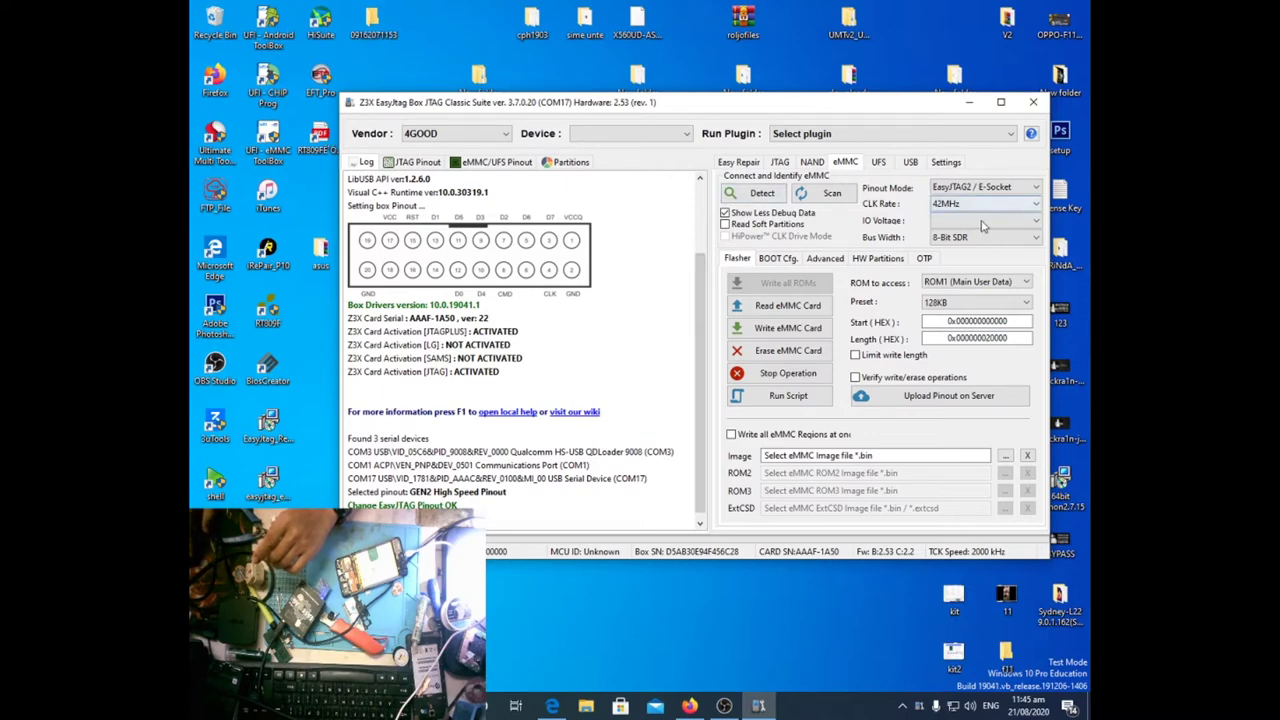
# - Configure the EasyJTAG eMMC connection with pinout mode EasyJTAG2 / ISP, clock rate 24MHz and IO voltage 2.8 Volt IO
pyautogui.click(1019, 222)
pyautogui.click(1013, 234)
pyautogui.click(1013, 226)
pyautogui.click(1000, 246)
pyautogui.click(985, 188)
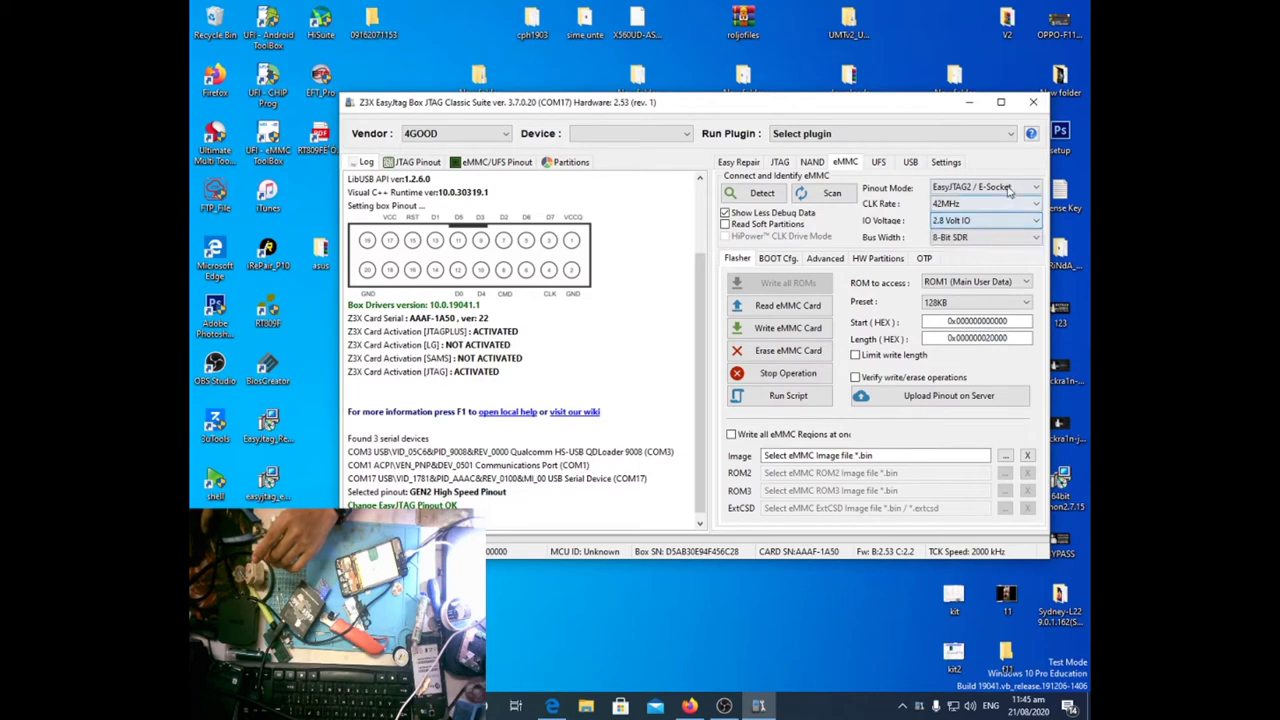
pyautogui.click(987, 201)
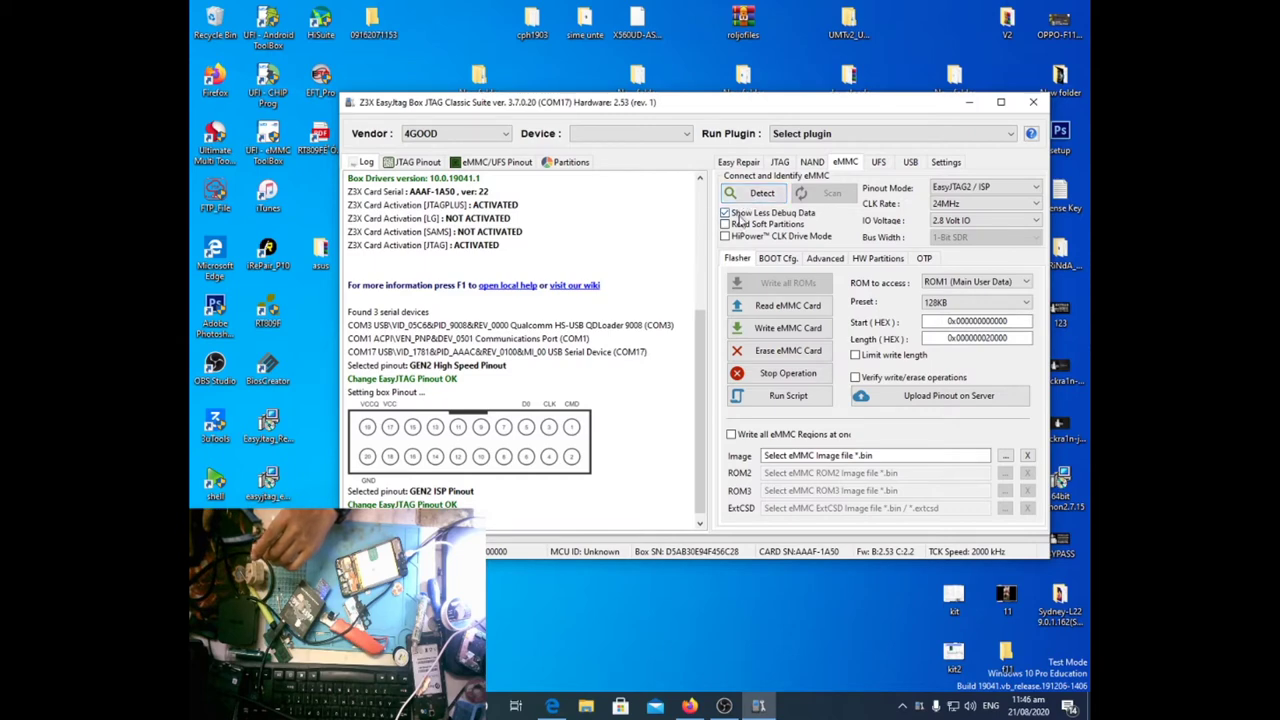
# - Detect the eMMC with Read Soft Partitions enabled, repeat the detection from the advanced operations view, and close the JTAG suite
pyautogui.click(755, 194)
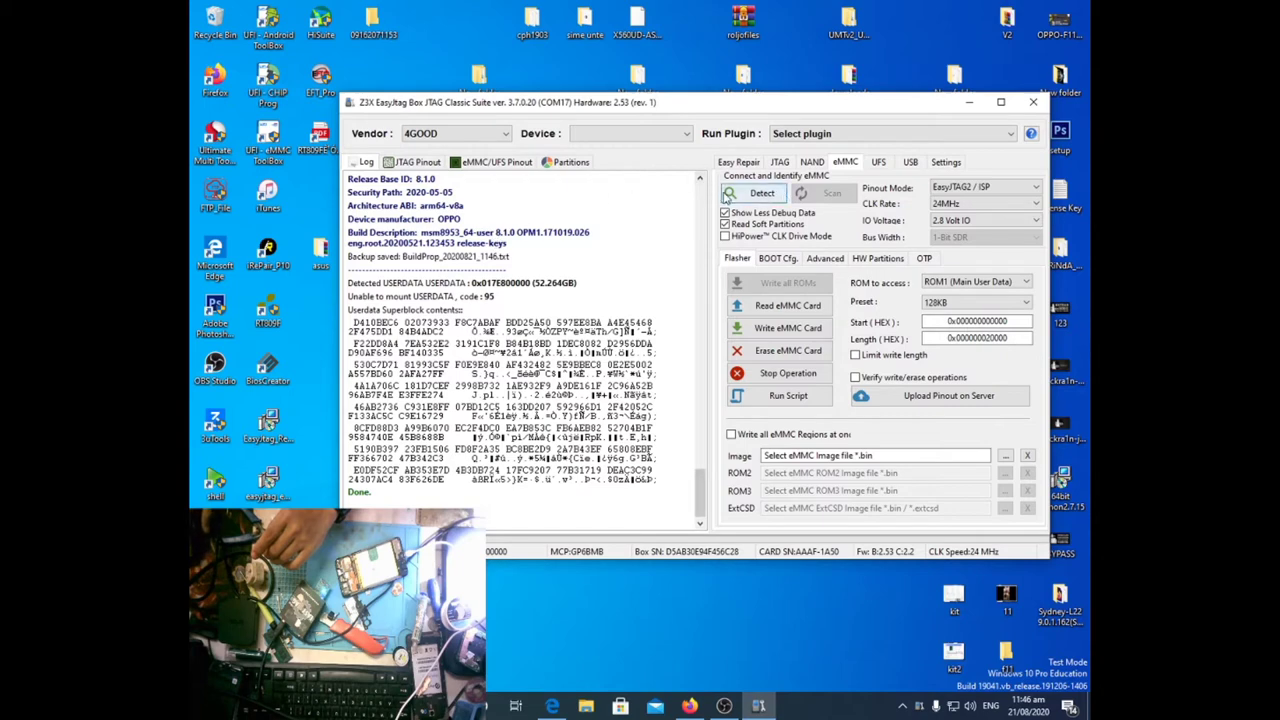
pyautogui.click(828, 259)
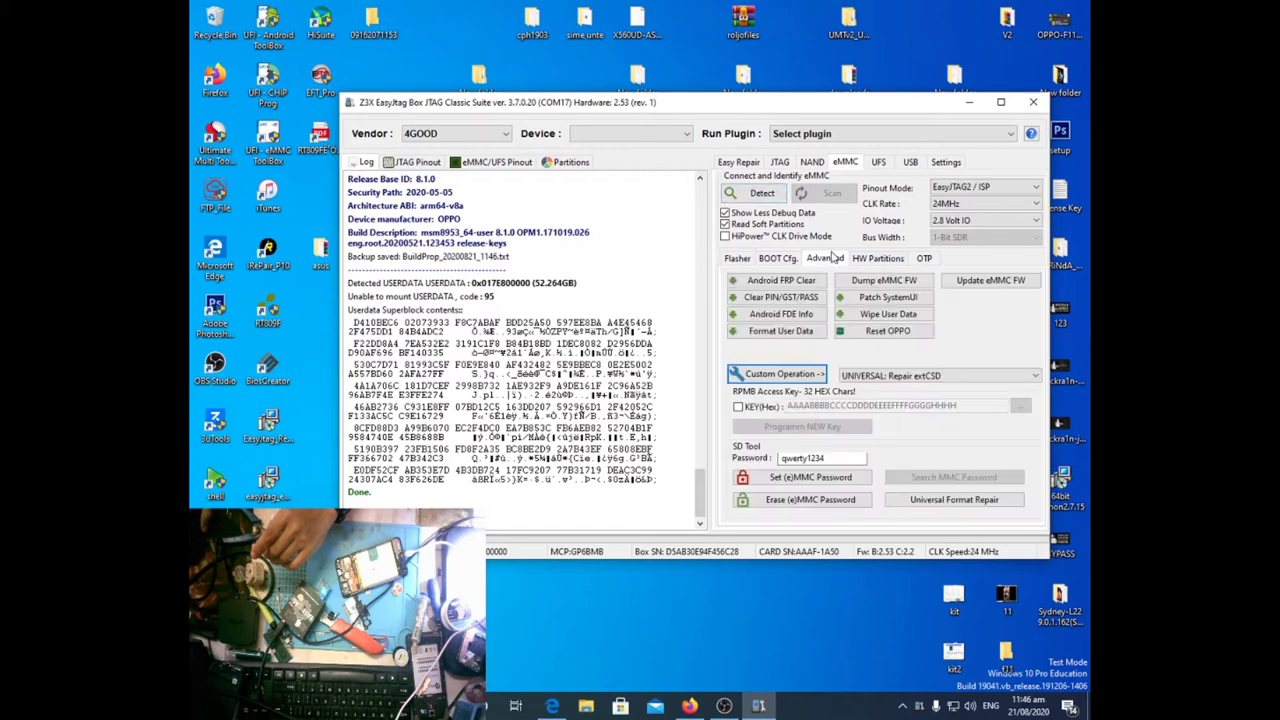
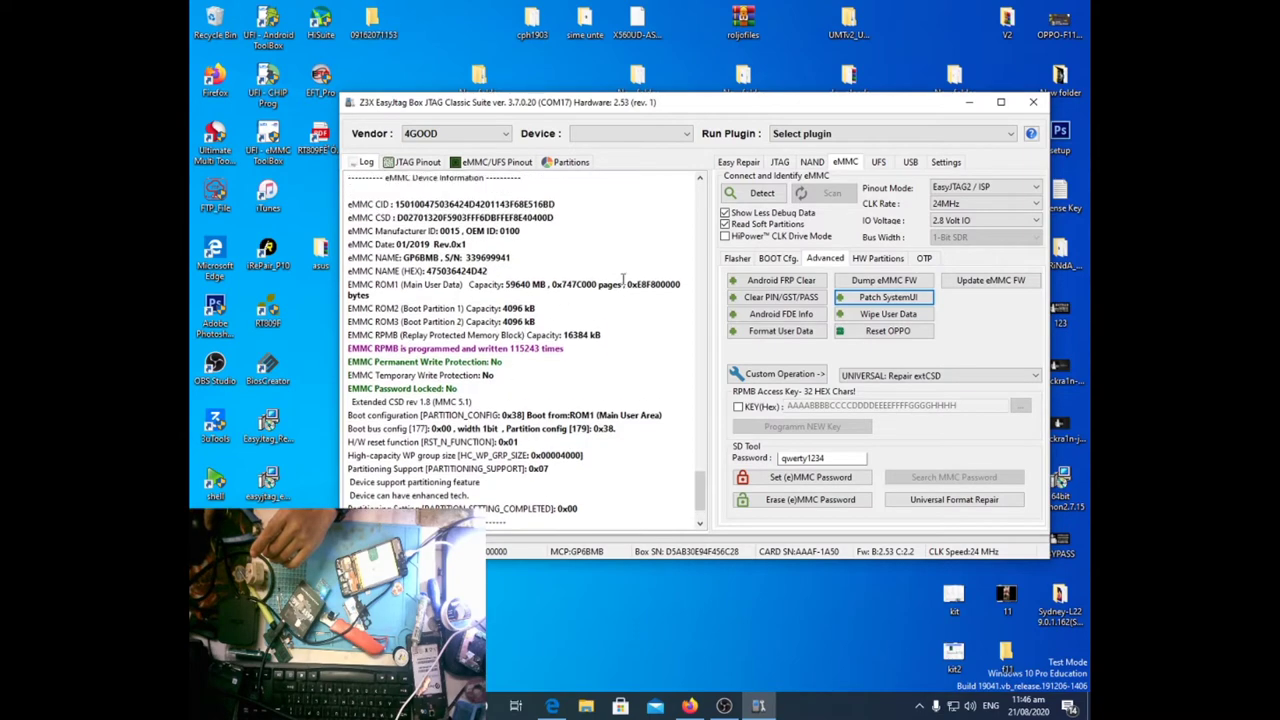
pyautogui.click(760, 195)
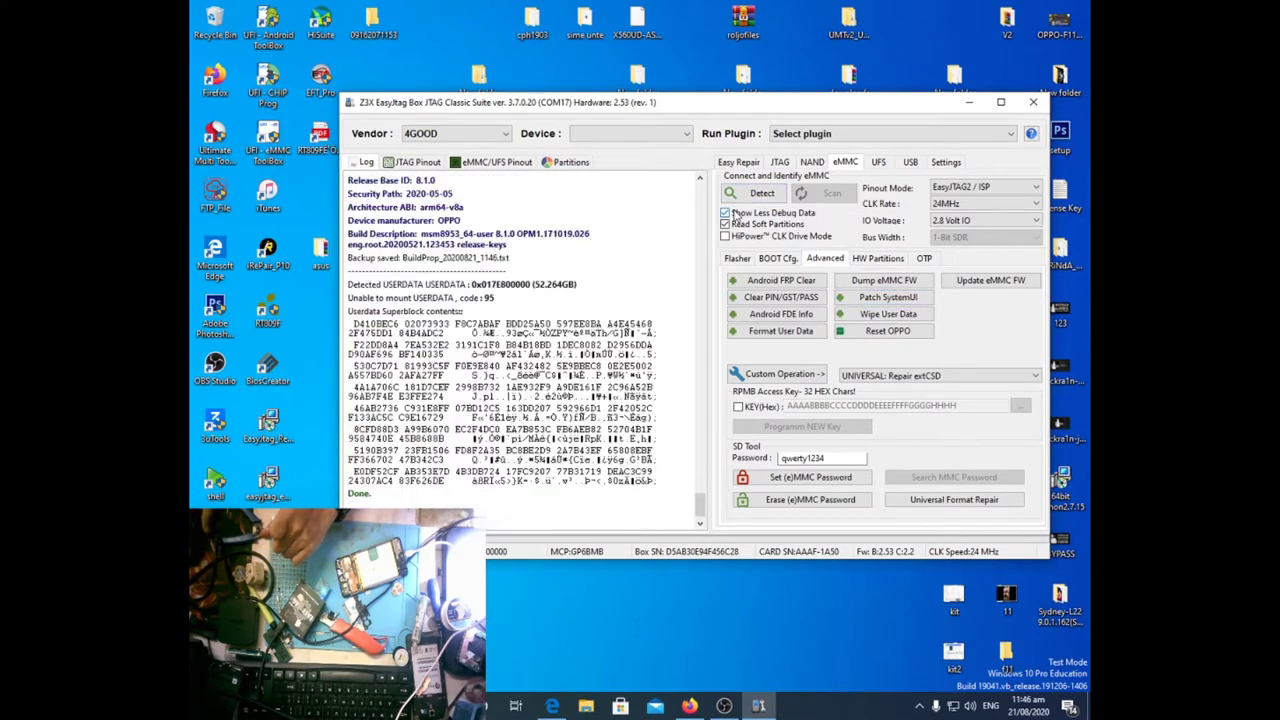
pyautogui.click(1035, 105)
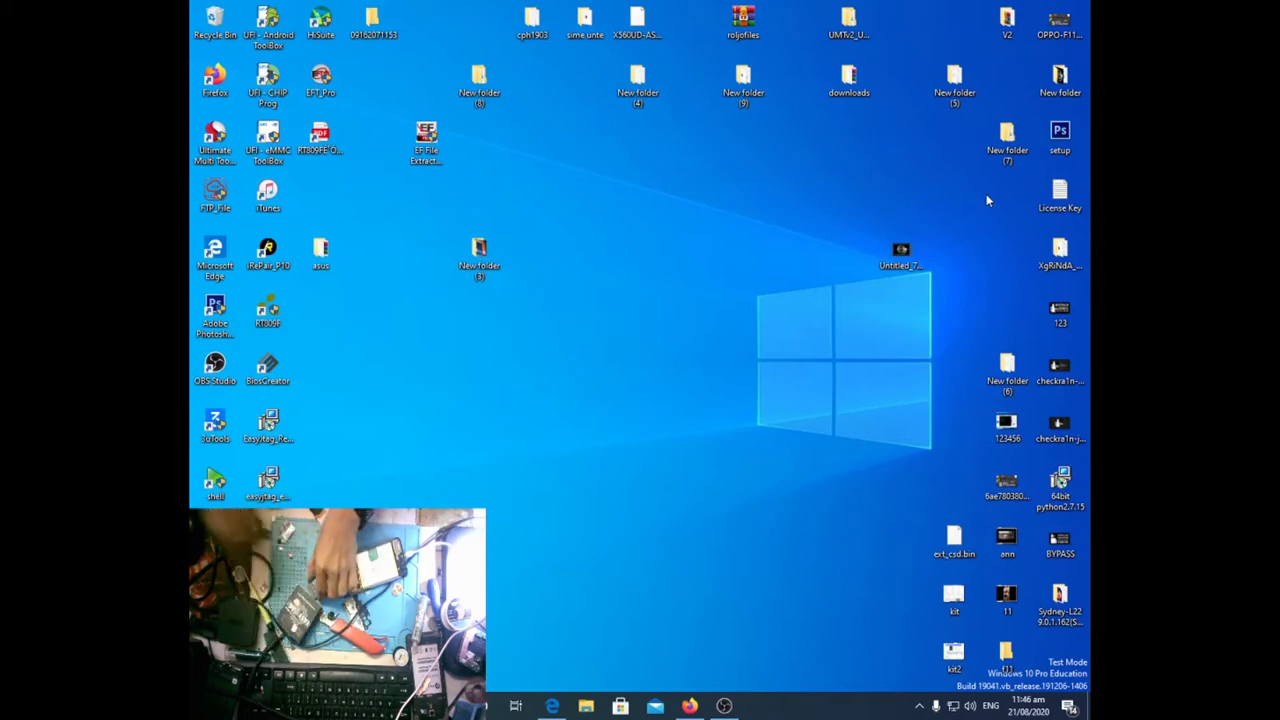
# - Switch to OBS and enlarge the webcam source in the preview to fill the whole canvas
pyautogui.click(724, 706)
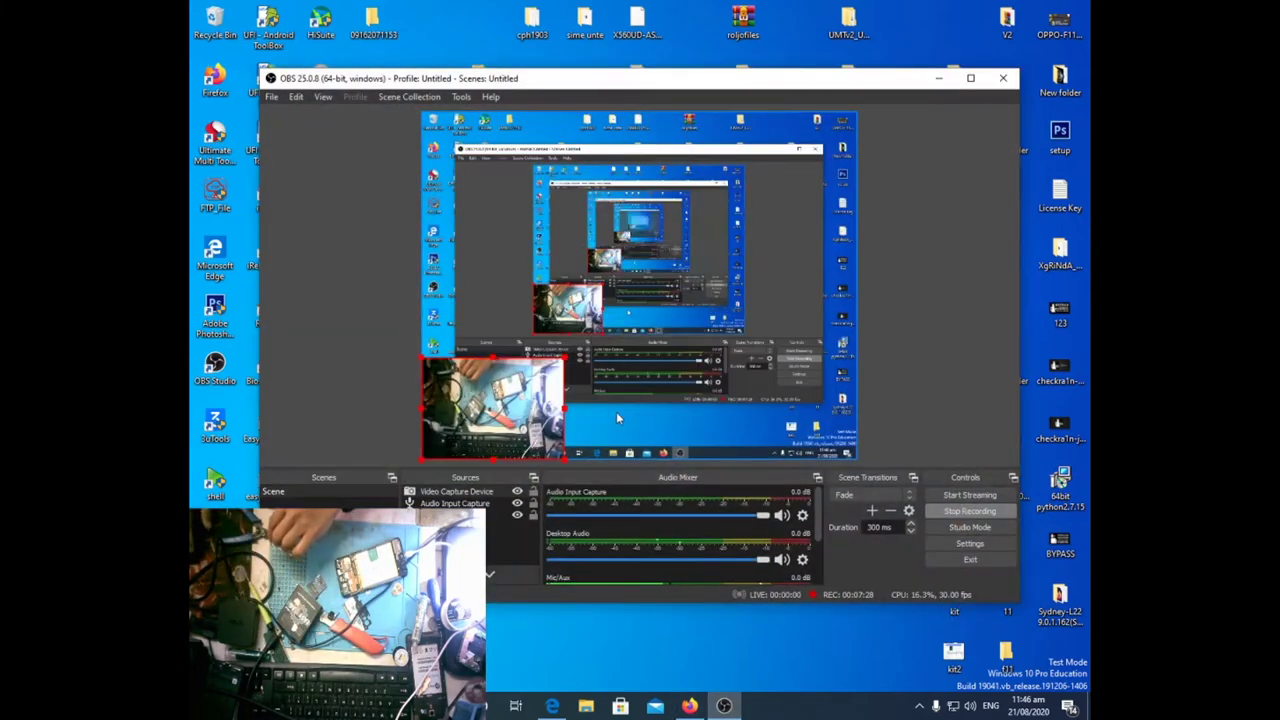
pyautogui.click(555, 380)
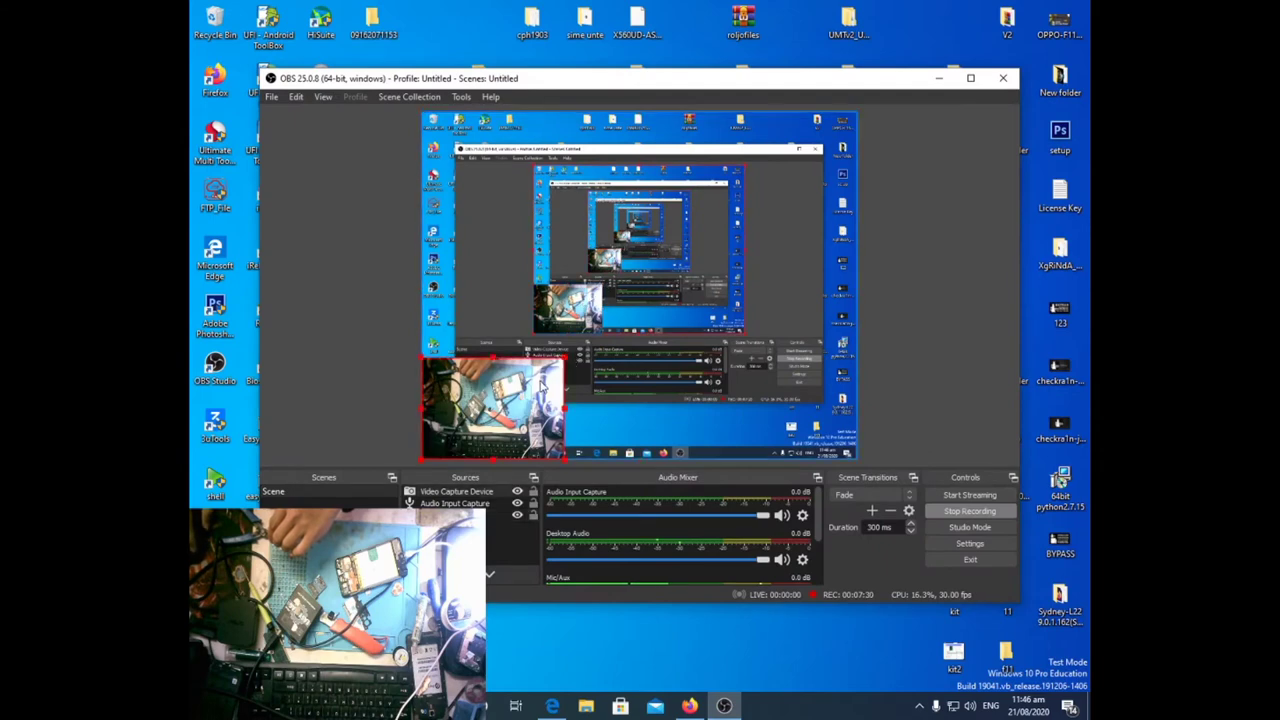
pyautogui.moveTo(566, 359); pyautogui.dragTo(870, 115)
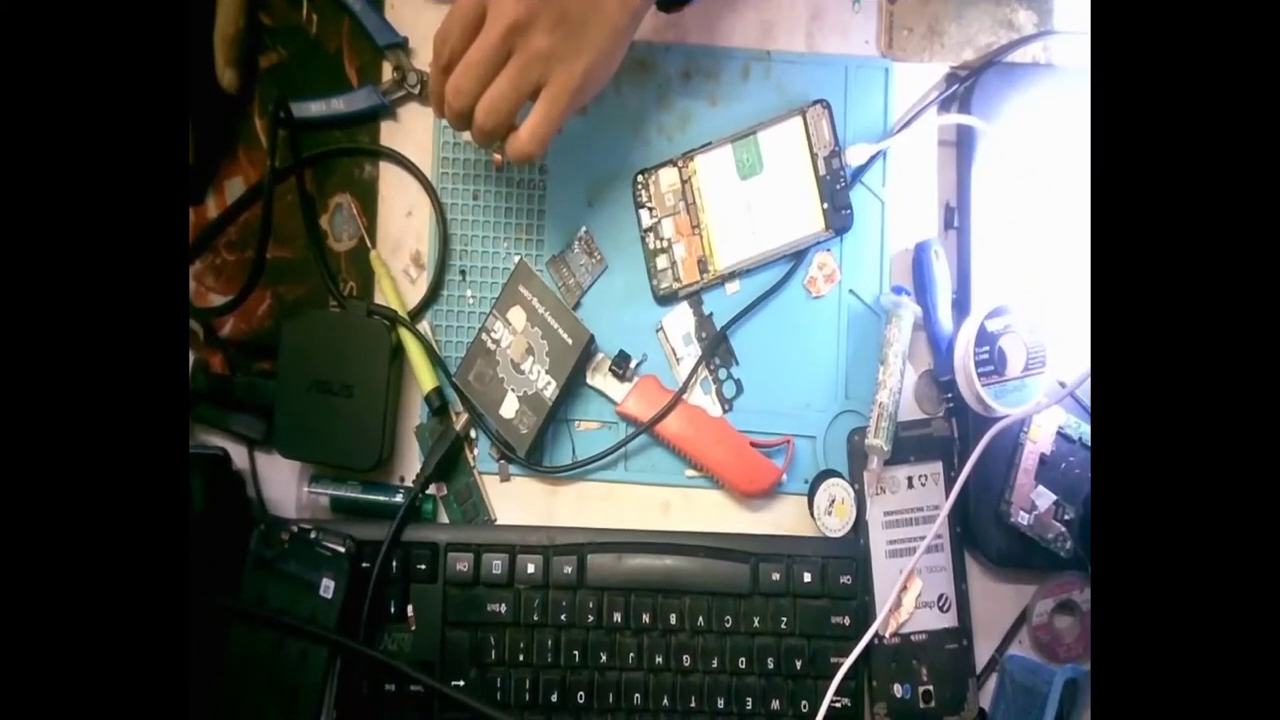